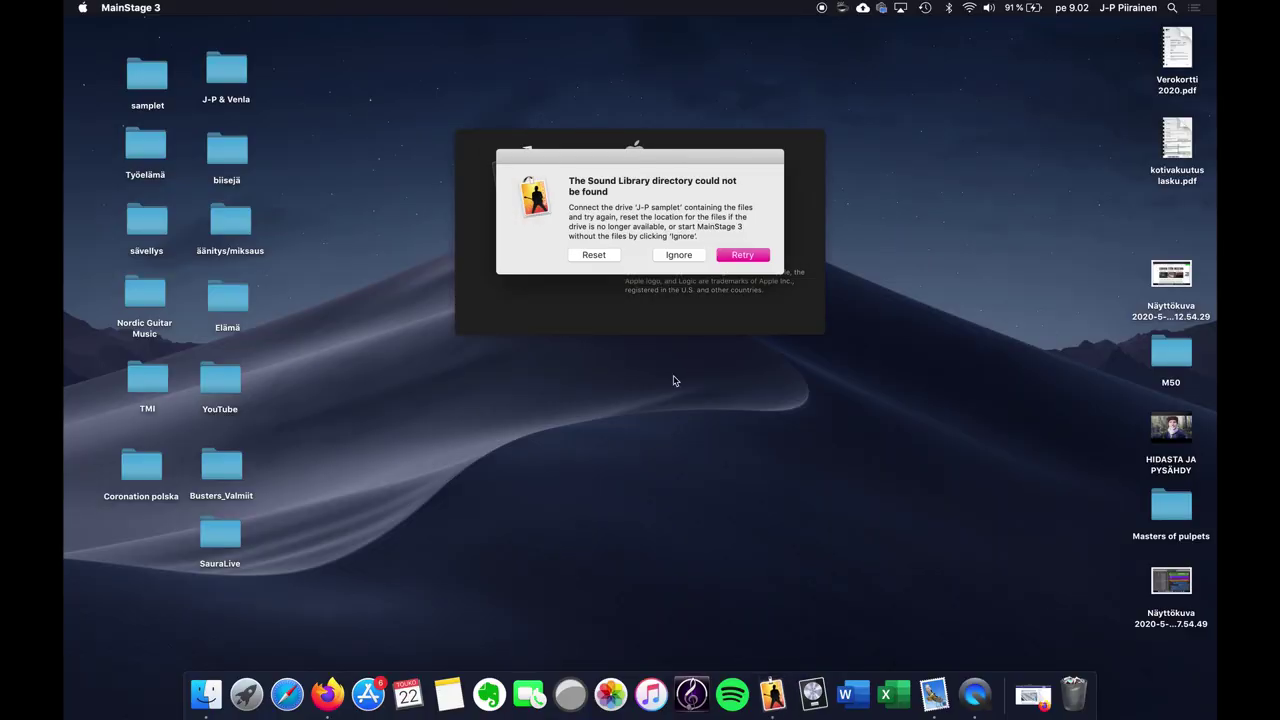
Step: Continue past the missing sound library alert and bring up the new-concert template chooser
left_click(680, 255)
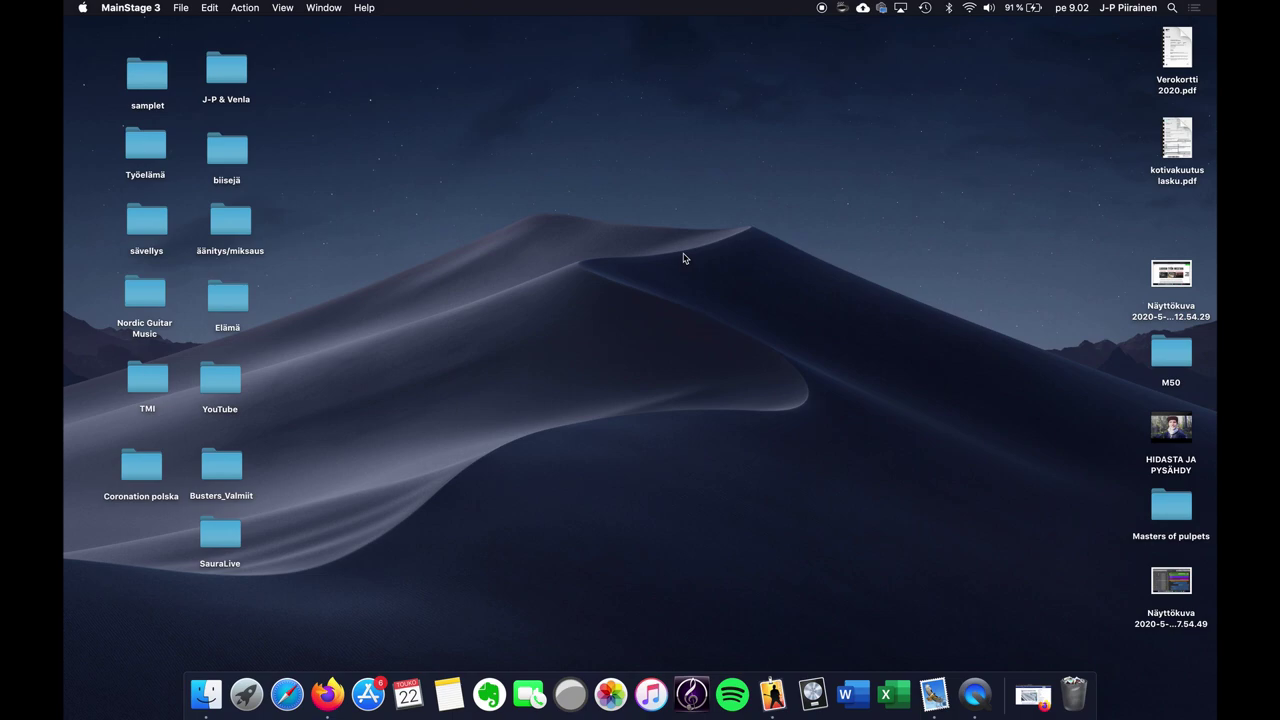
left_click(181, 7)
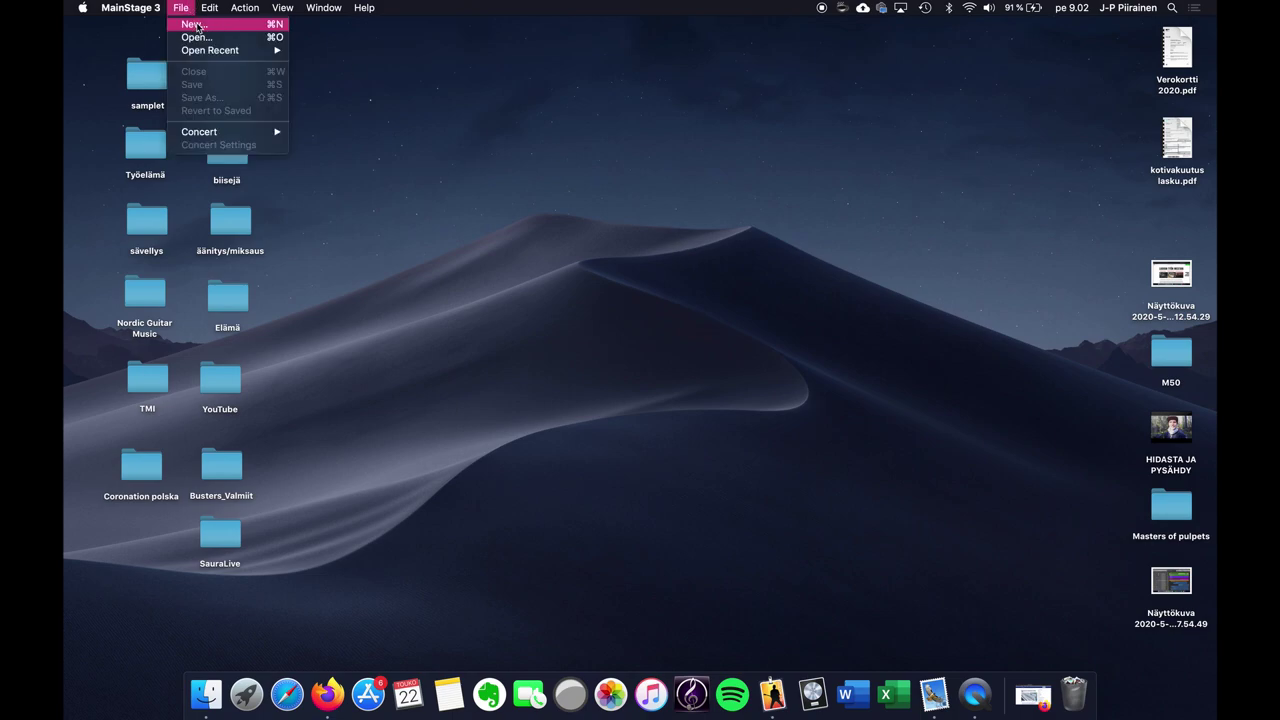
left_click(197, 28)
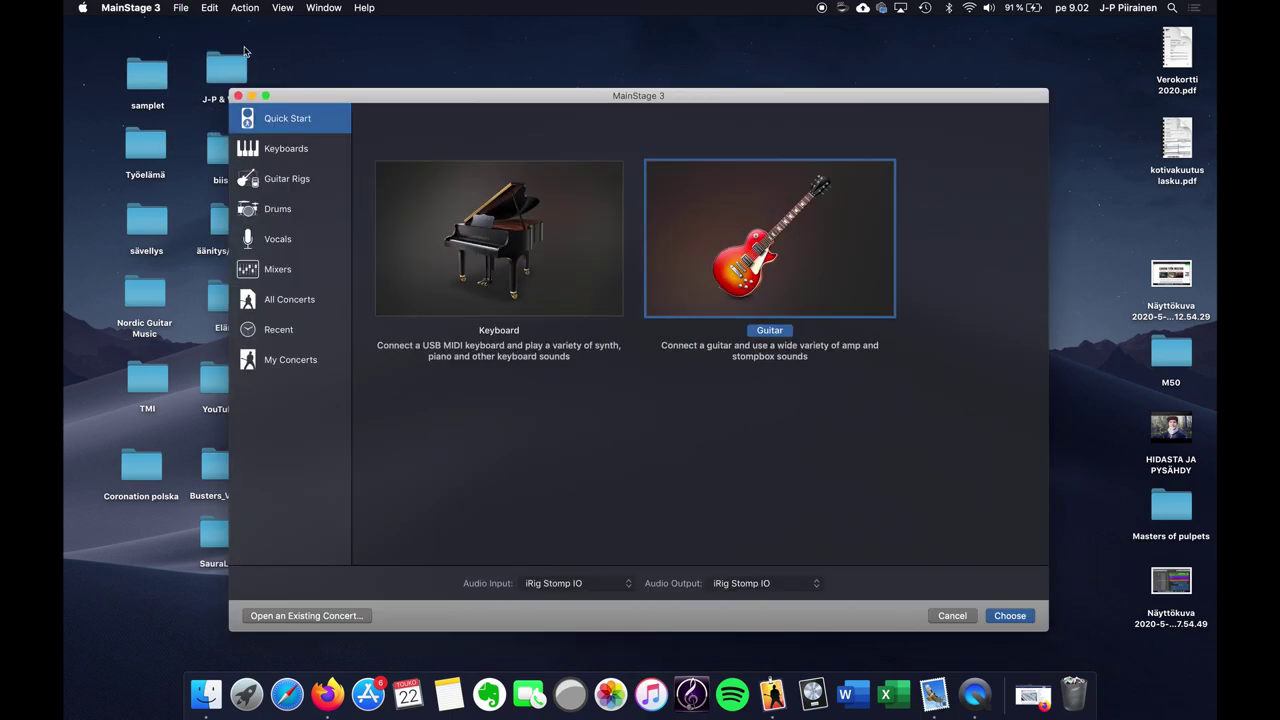
Step: Browse the Keyboards, Guitar Rigs, Drums and Vocals templates, then return to Quick Start
left_click(313, 151)
left_click(297, 178)
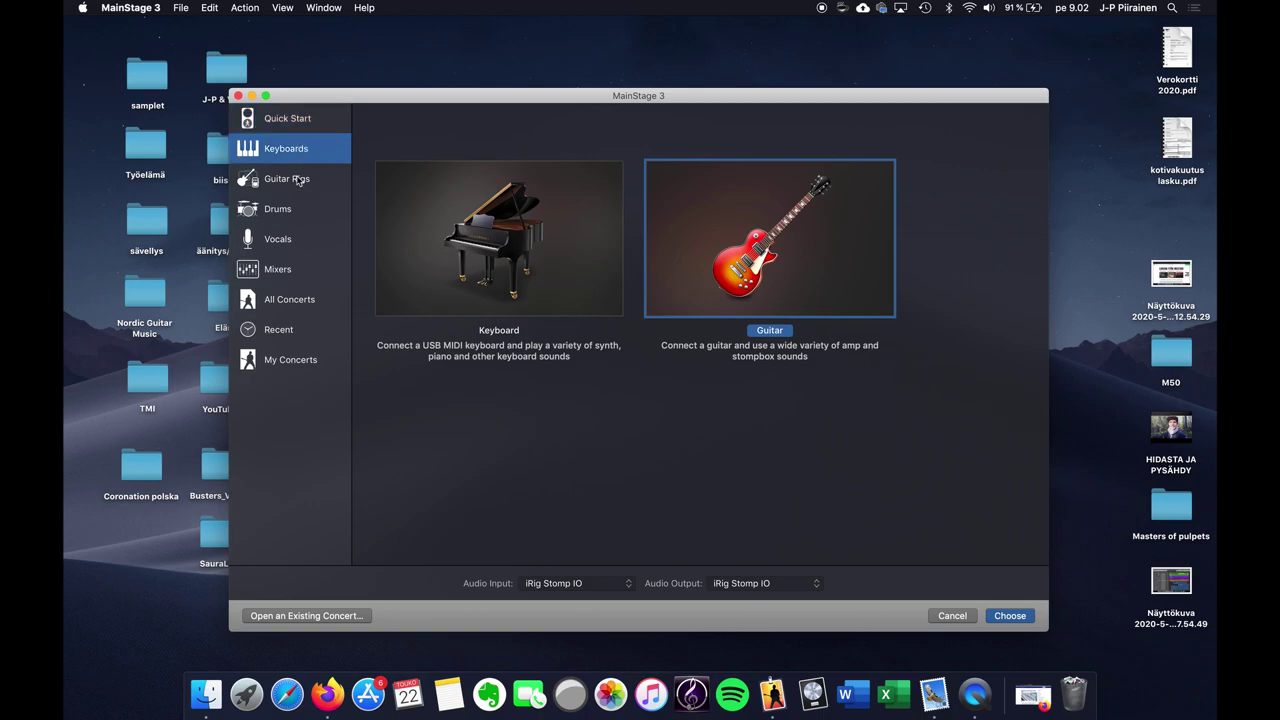
left_click(286, 214)
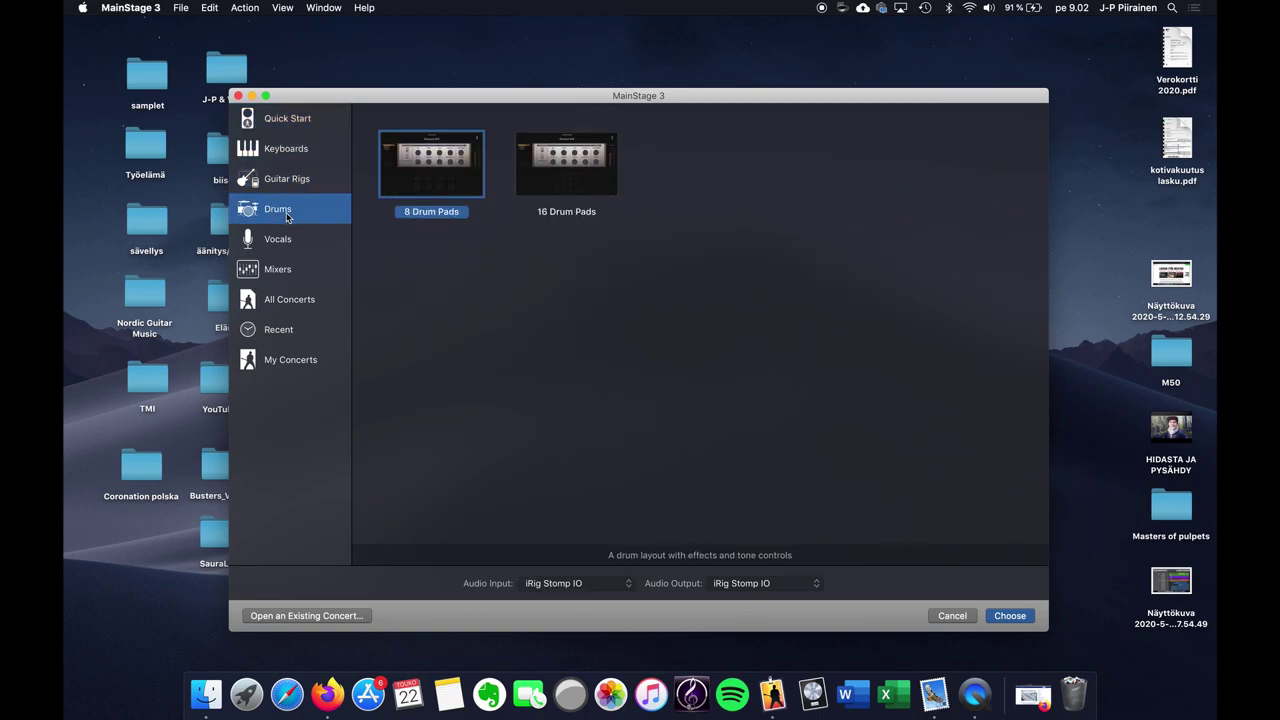
left_click(284, 243)
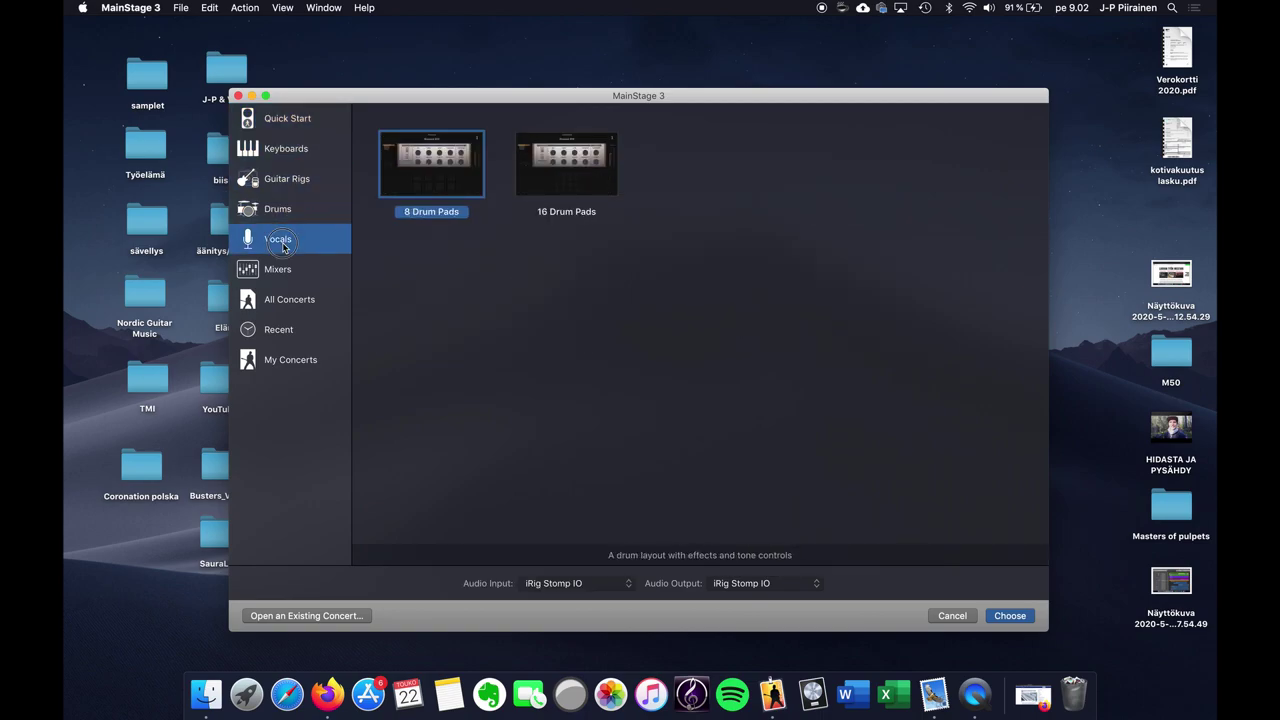
left_click(290, 119)
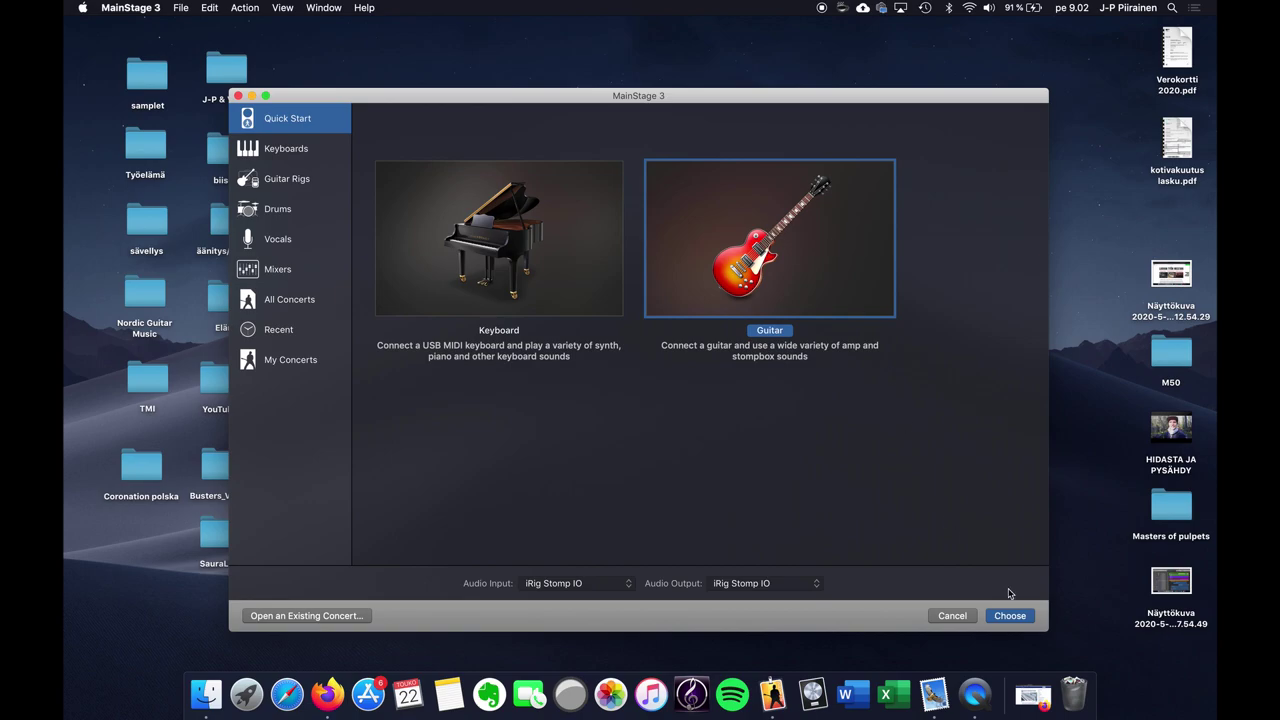
Step: Create a new concert from the Guitar template, leave Perform mode, and delete all its sets and patches
left_click(1019, 618)
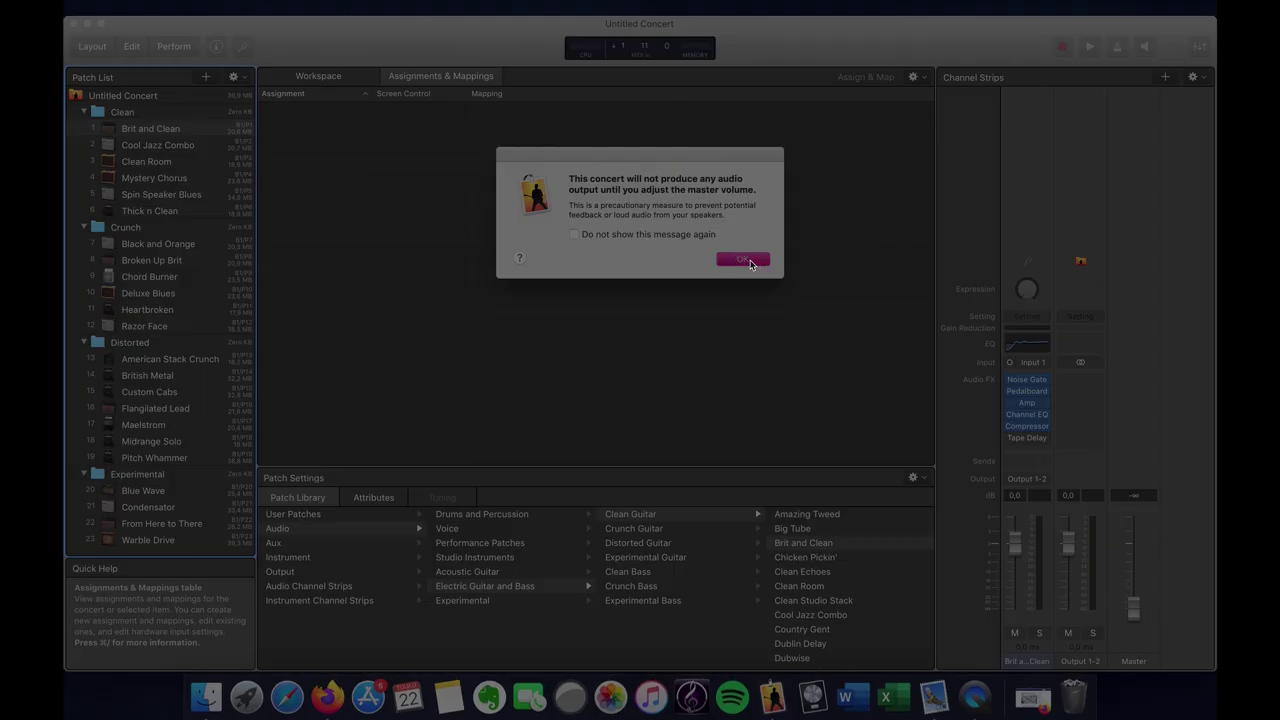
left_click(742, 260)
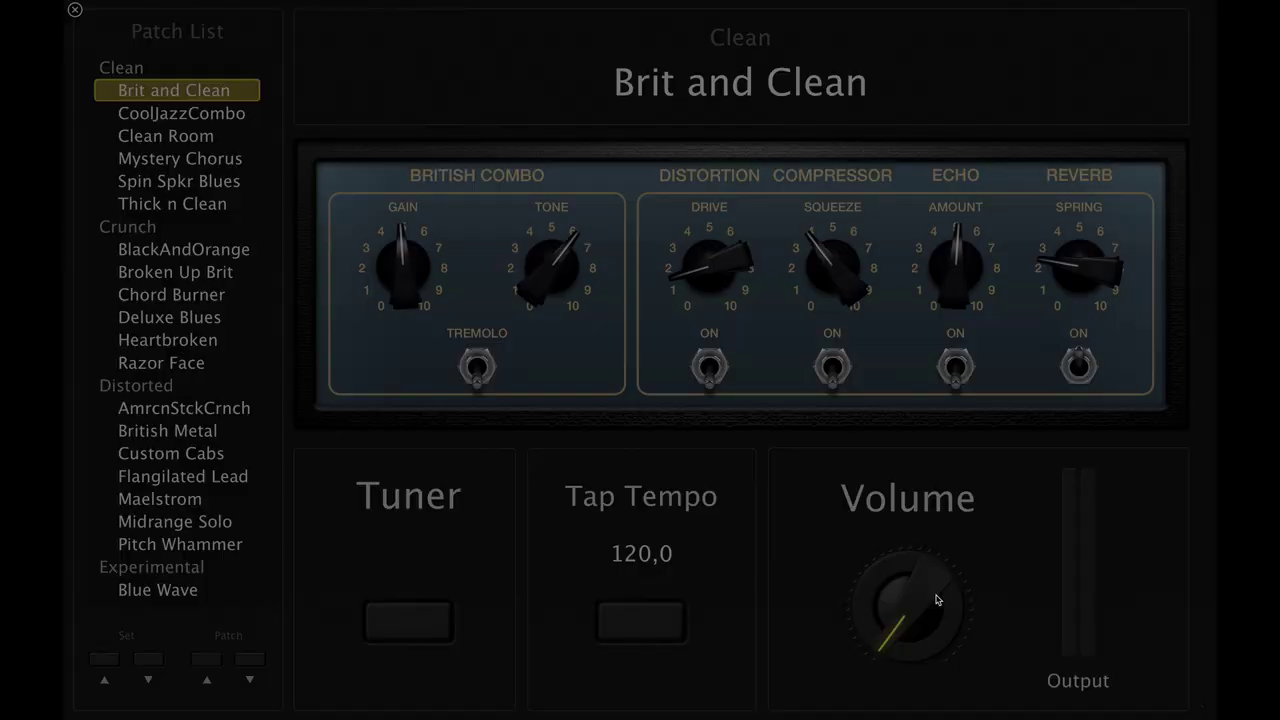
left_click(75, 10)
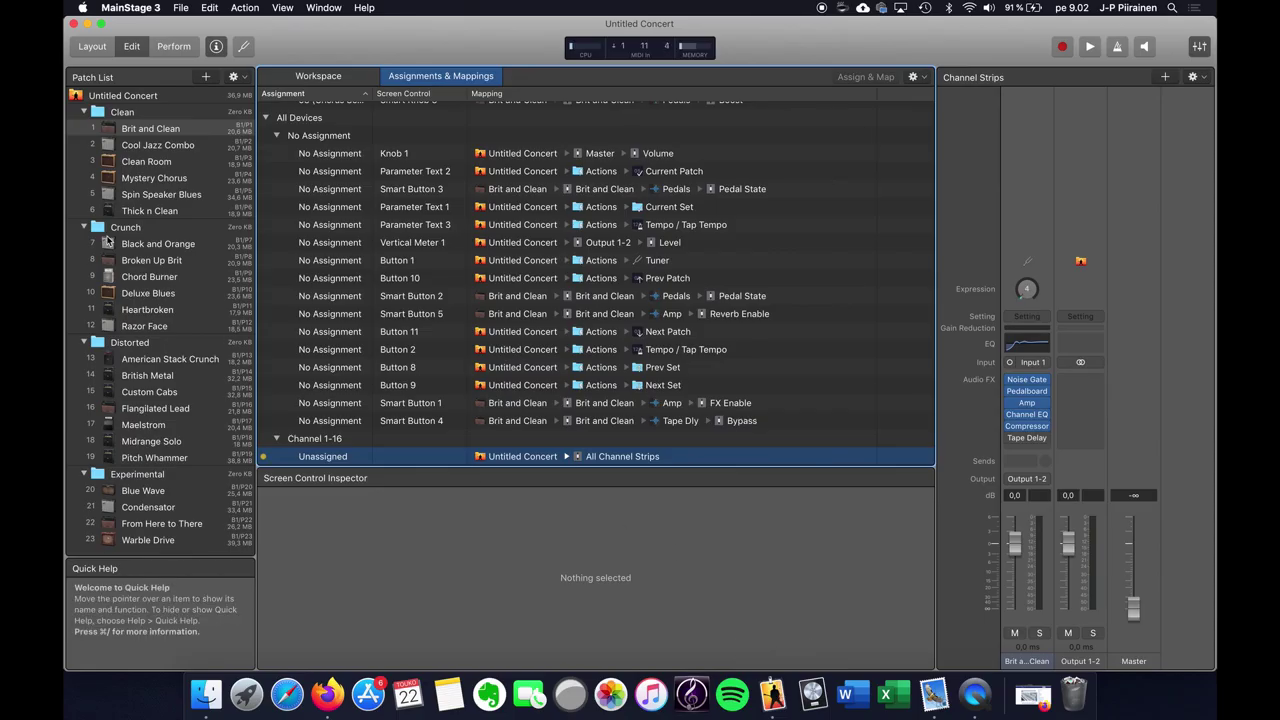
left_click(155, 129)
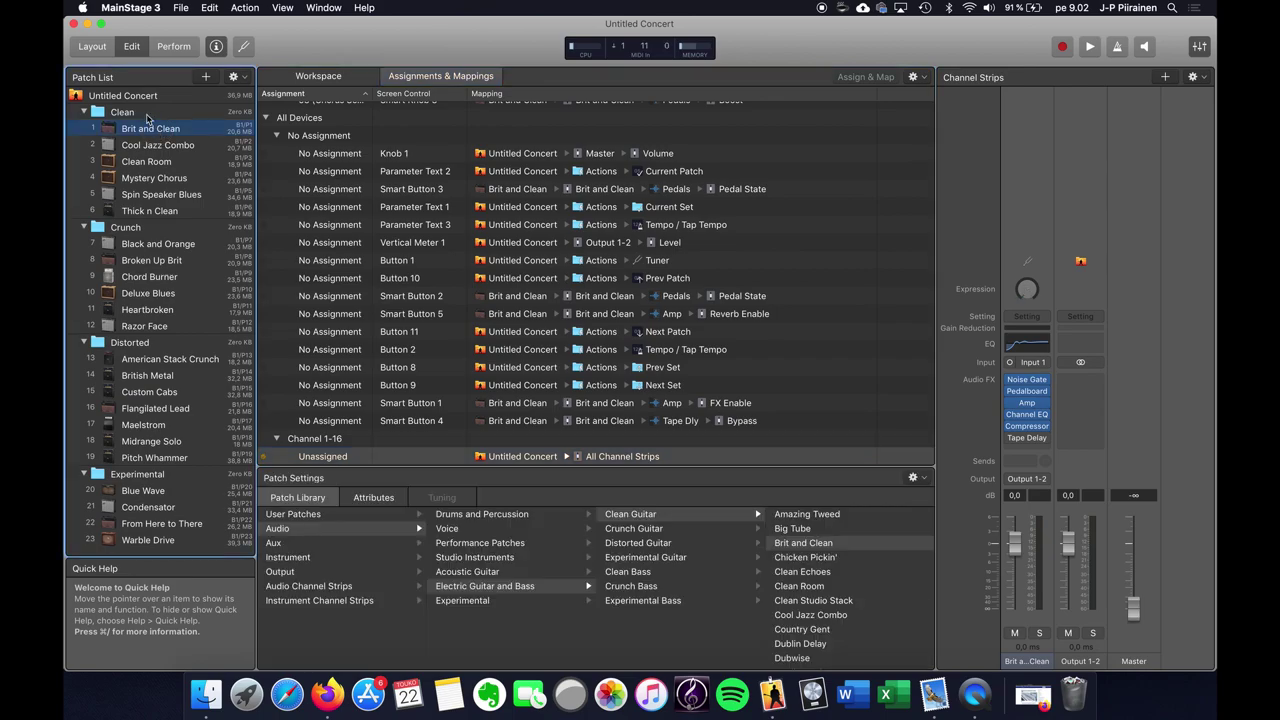
left_click(140, 112)
left_click(165, 540, "shift")
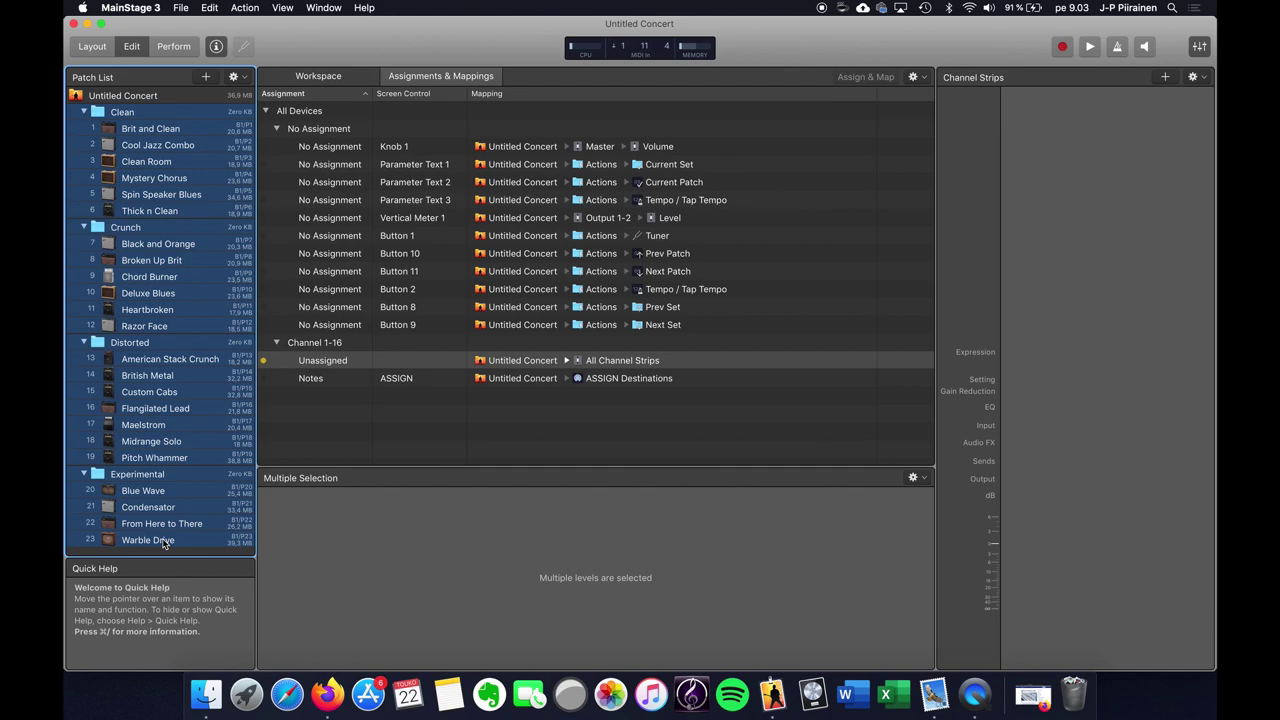
key("Delete")
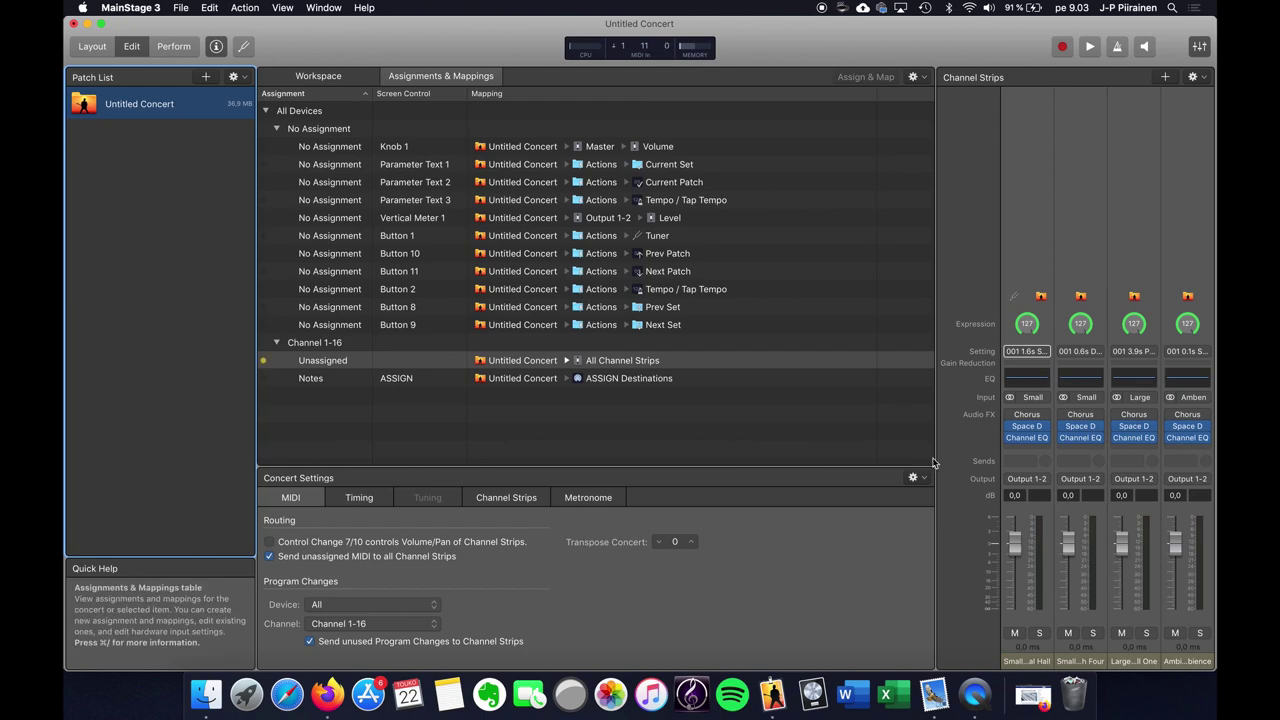
Step: Delete the six aux channel strips, leaving only Output 1-2 and Master
left_click_drag(936, 458, 658, 457)
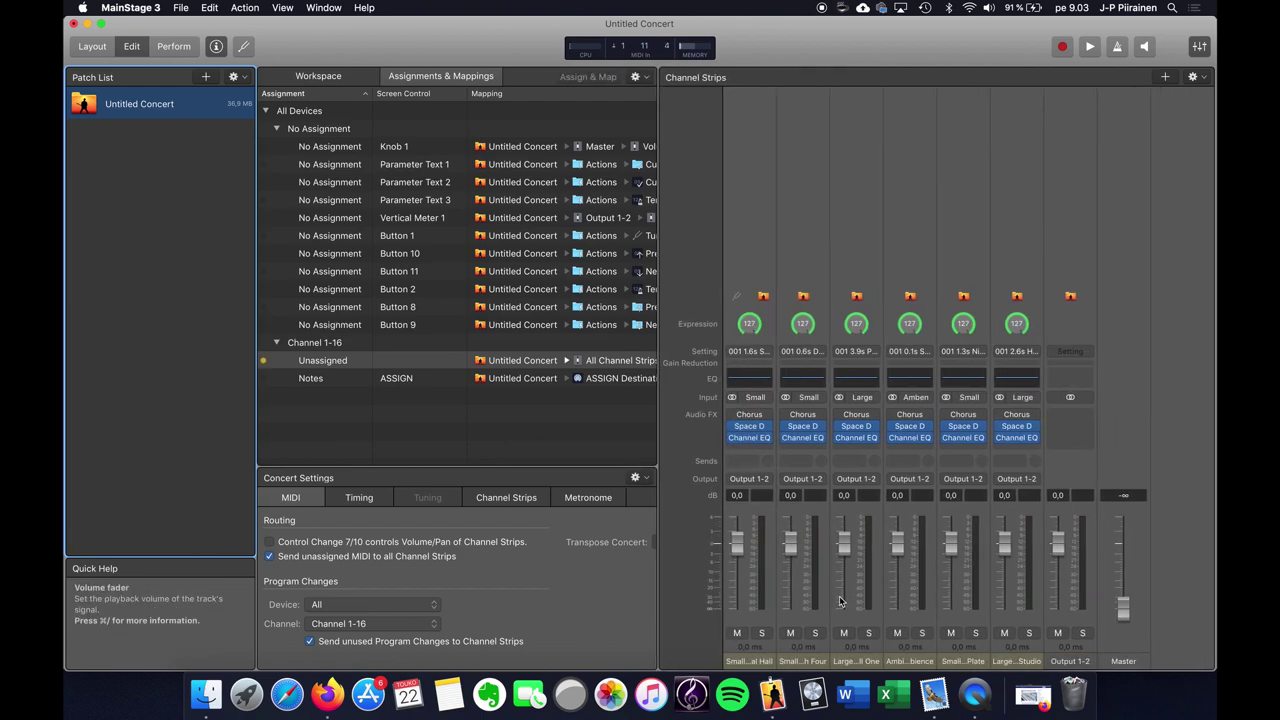
left_click(749, 661)
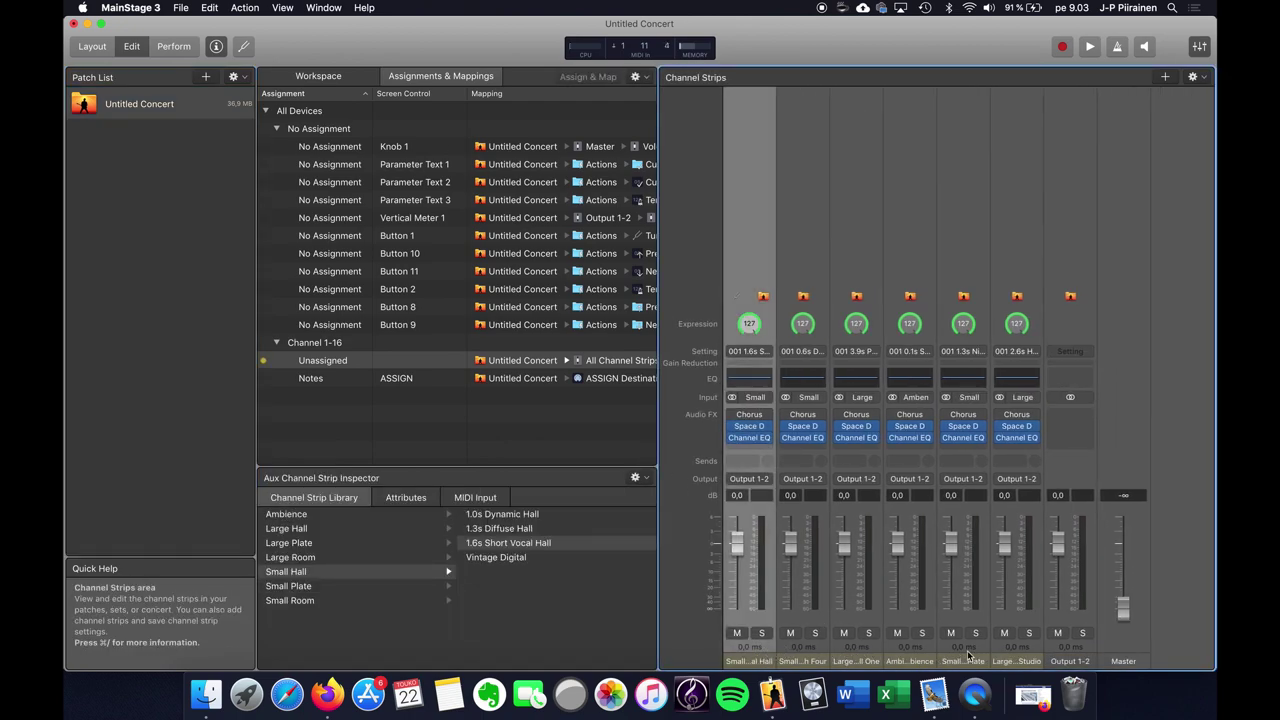
left_click(1030, 663, "shift")
key("Delete")
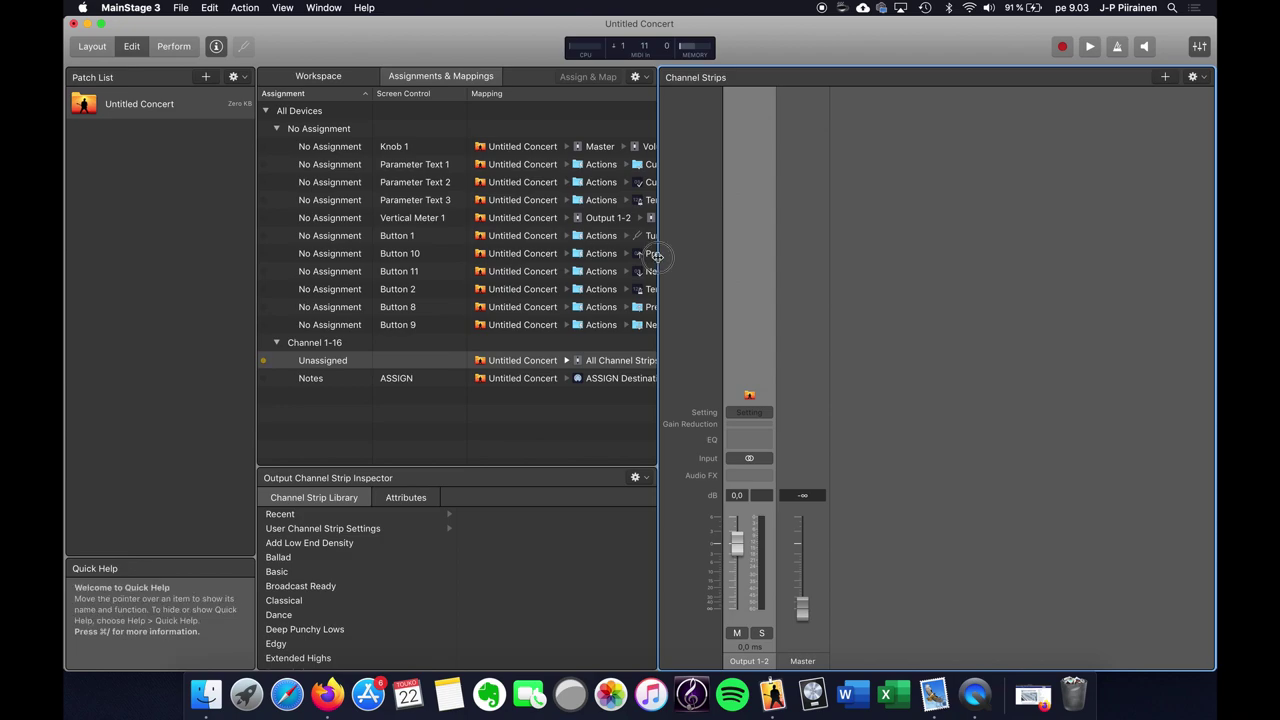
left_click_drag(655, 256, 841, 271)
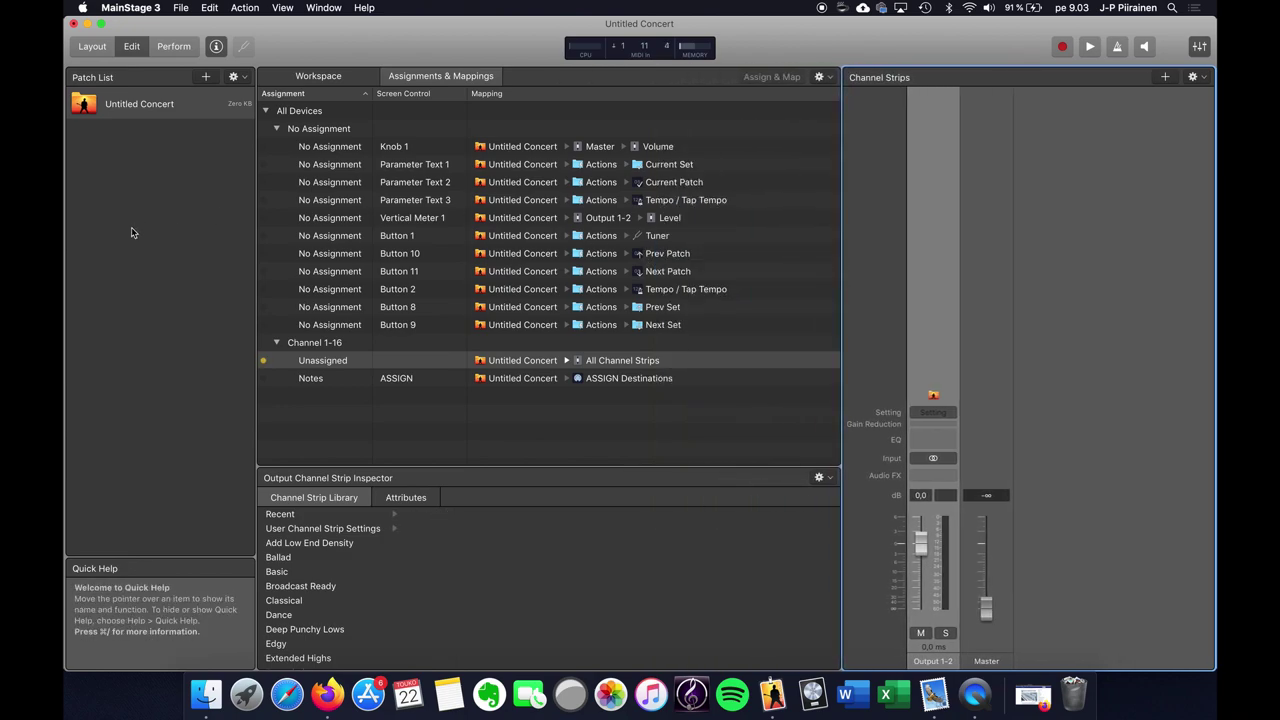
Step: Open the recent EMPTY I RIG concert without saving the untitled one, acknowledging the missing-assets alert
left_click(180, 8)
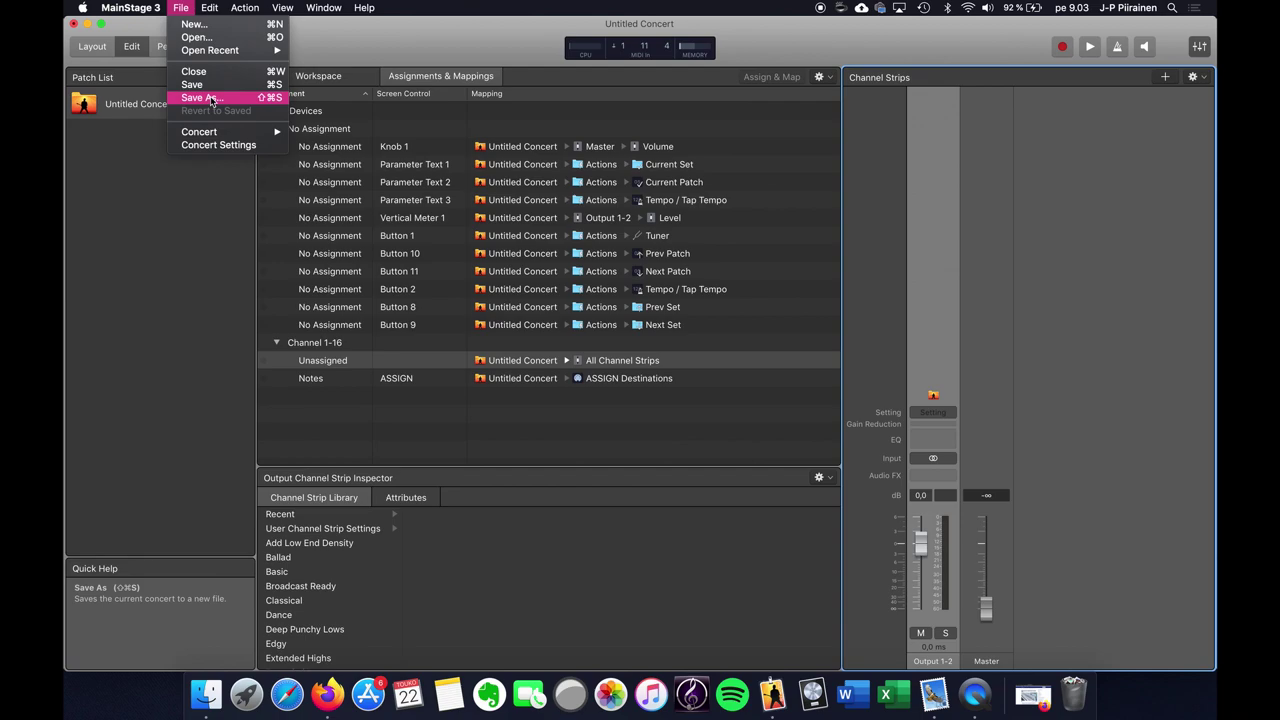
left_click(179, 218)
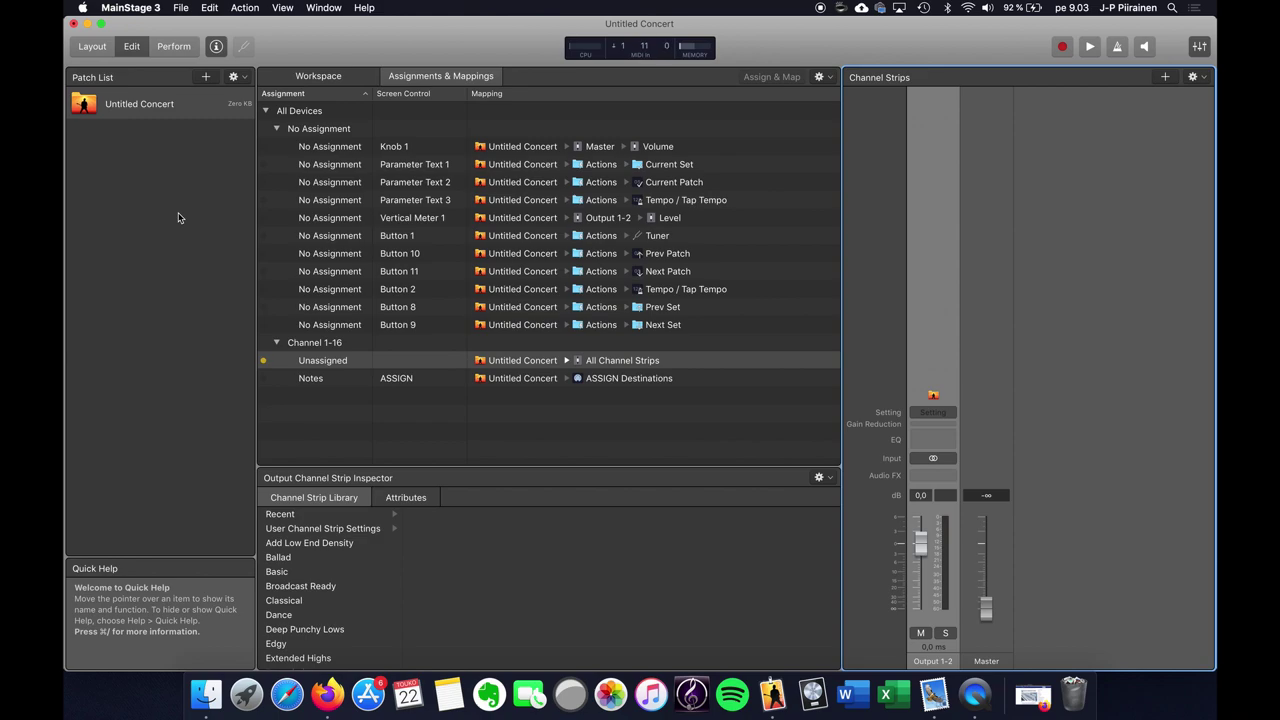
left_click(186, 10)
mouse_move(270, 50)
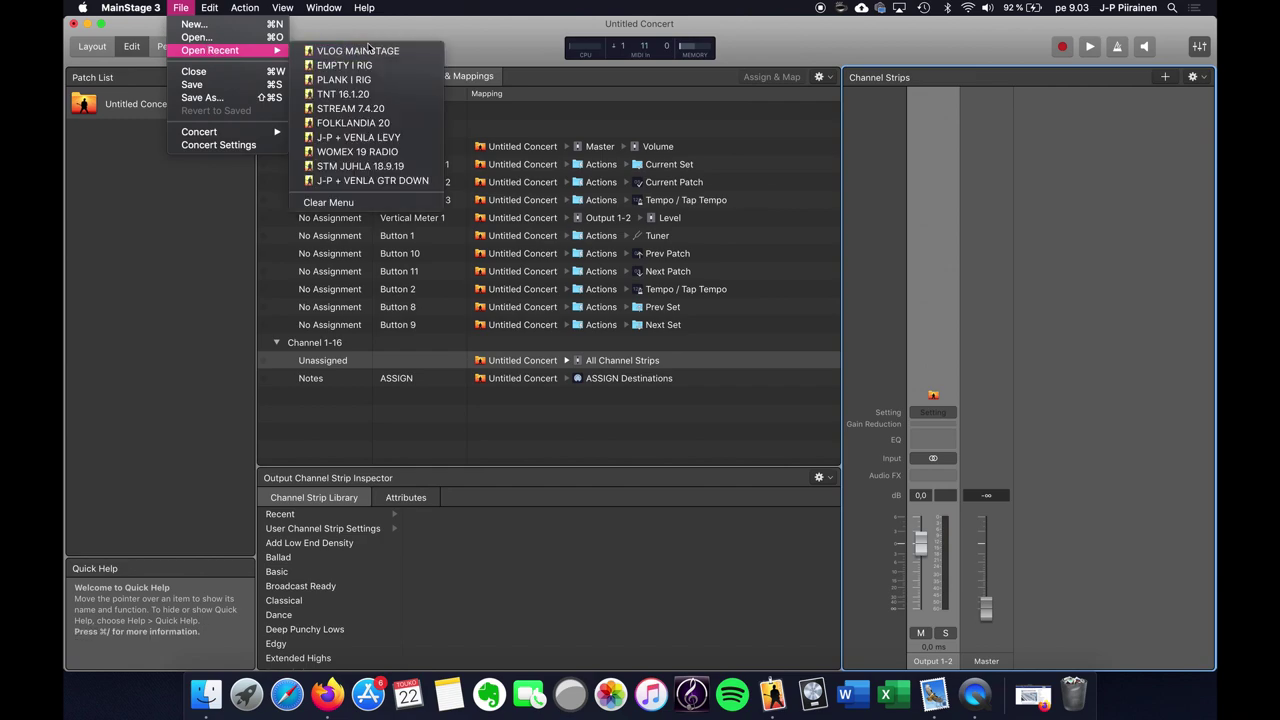
left_click(376, 66)
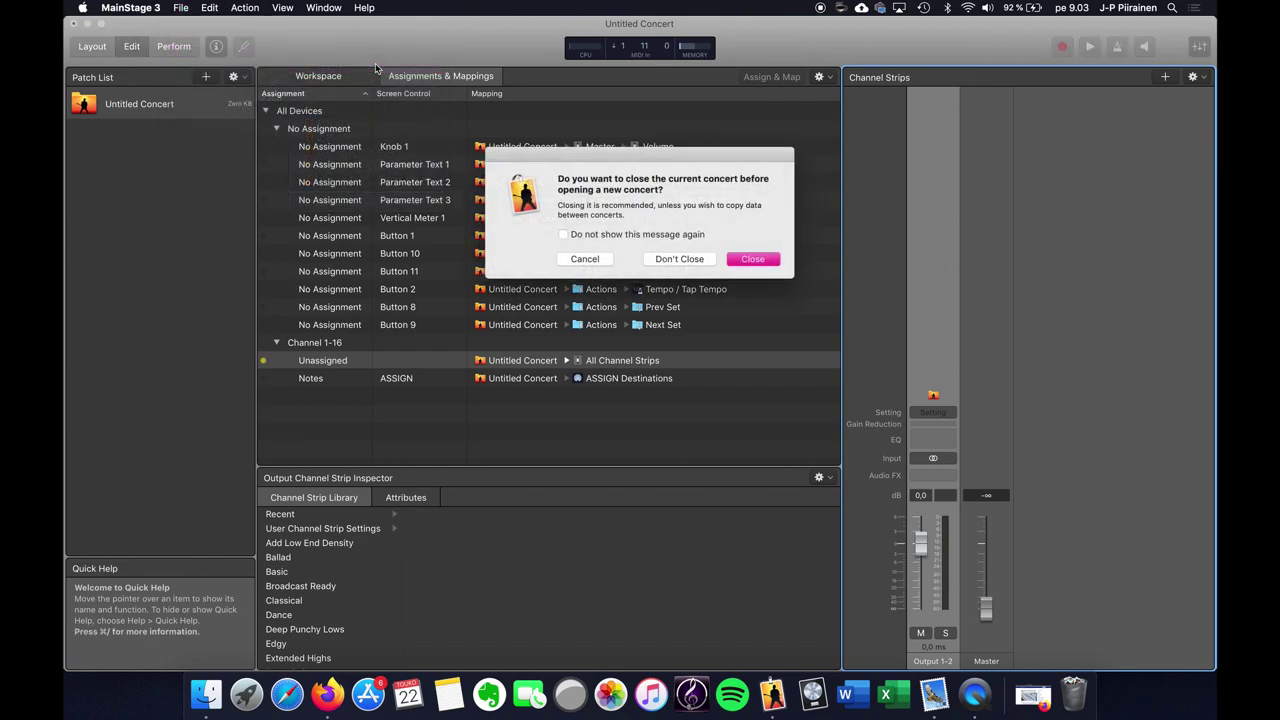
left_click(764, 261)
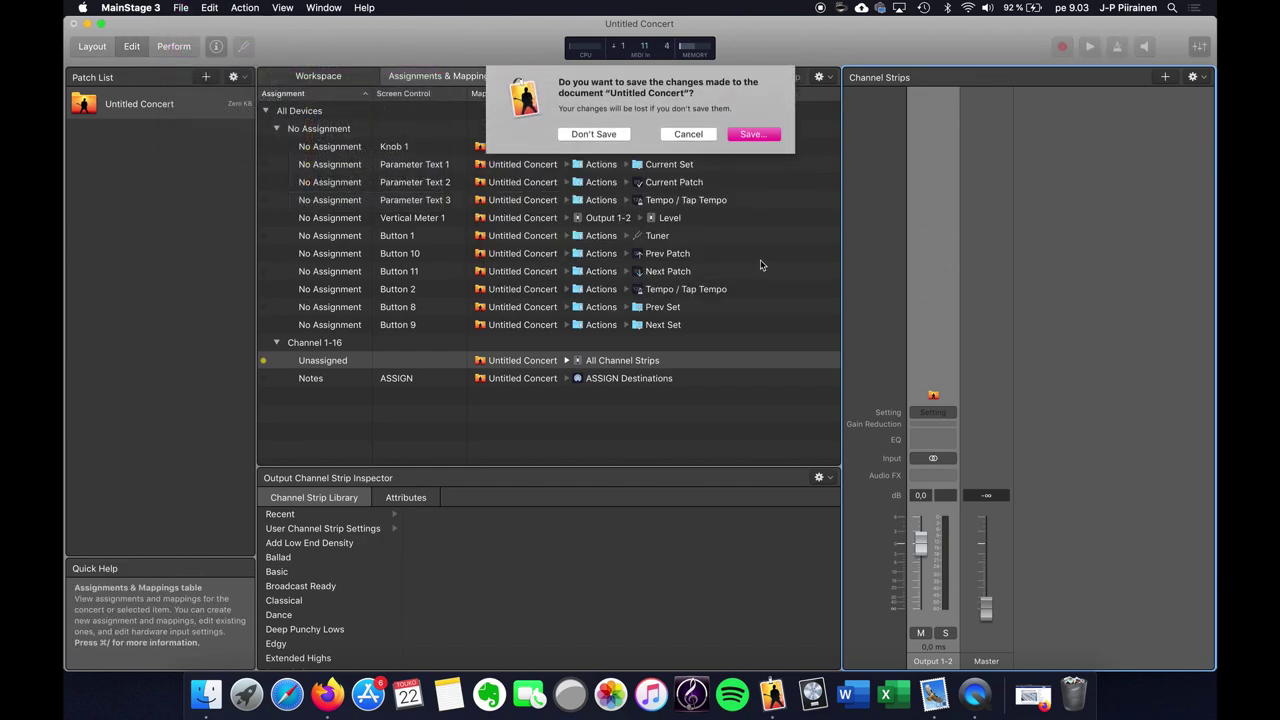
left_click(614, 133)
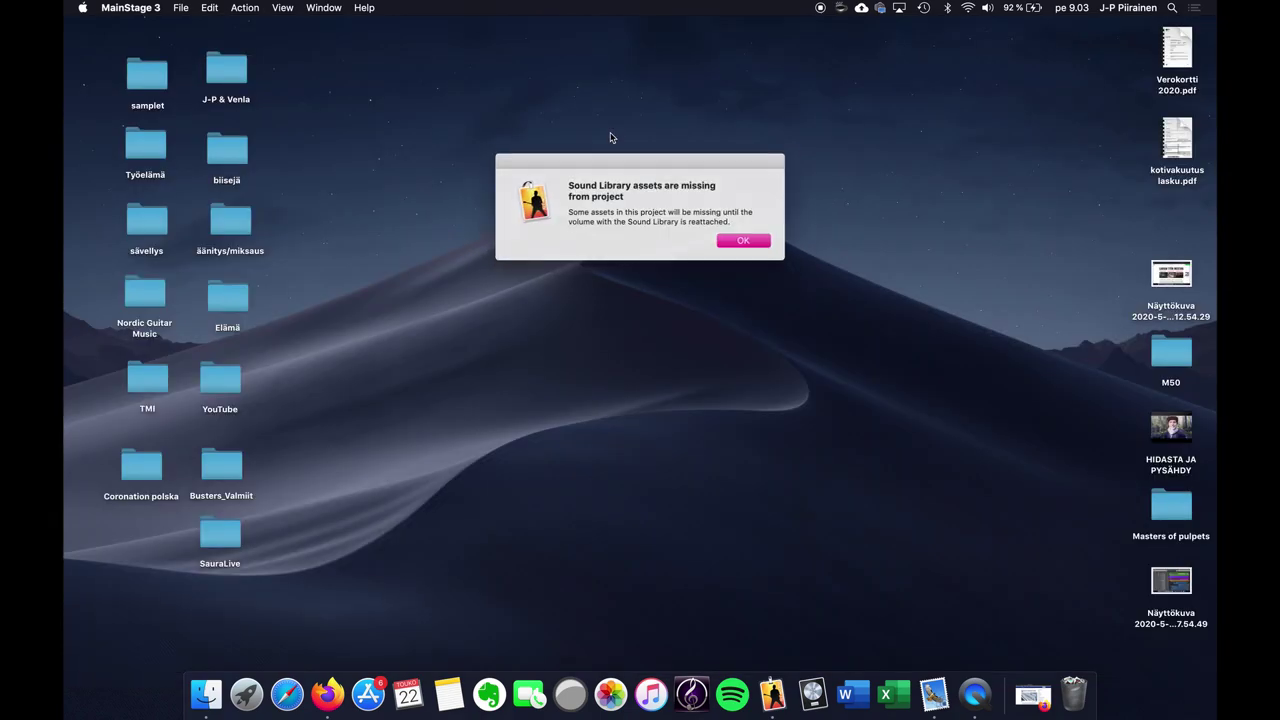
key("Return")
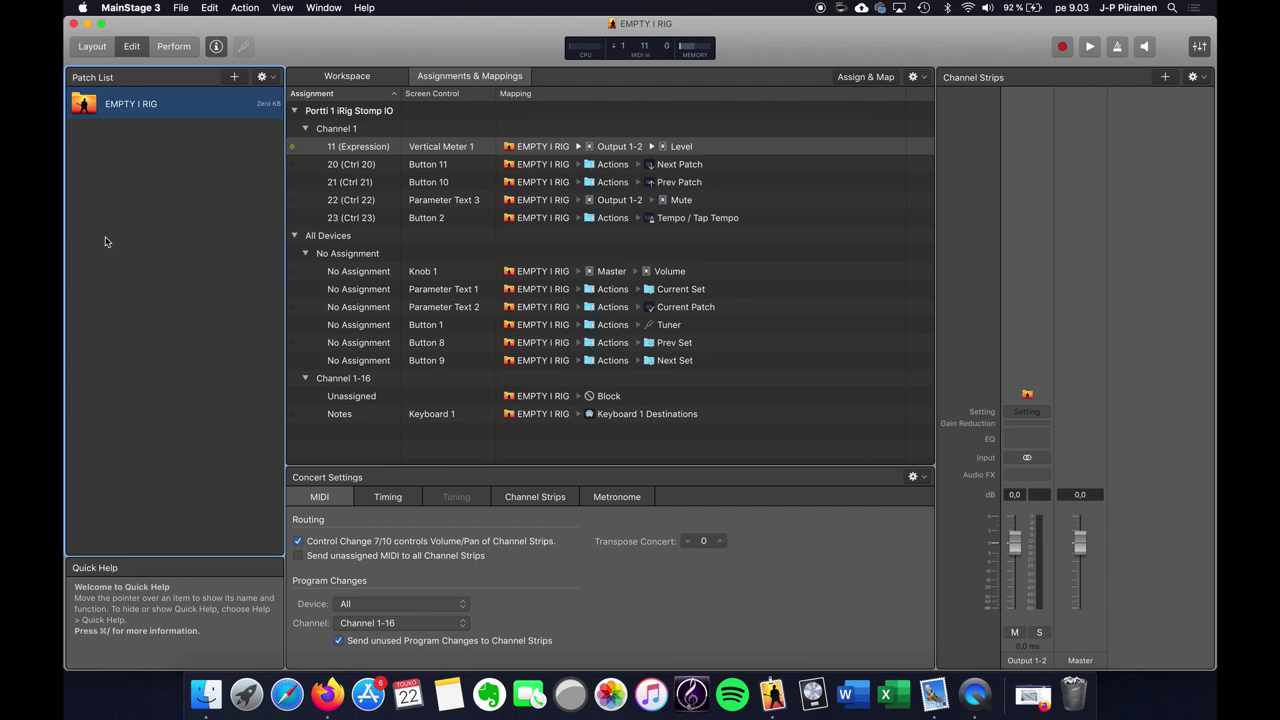
Step: Save a copy of the EMPTY I RIG concert named VLOG with Save As
left_click(182, 8)
left_click(212, 96)
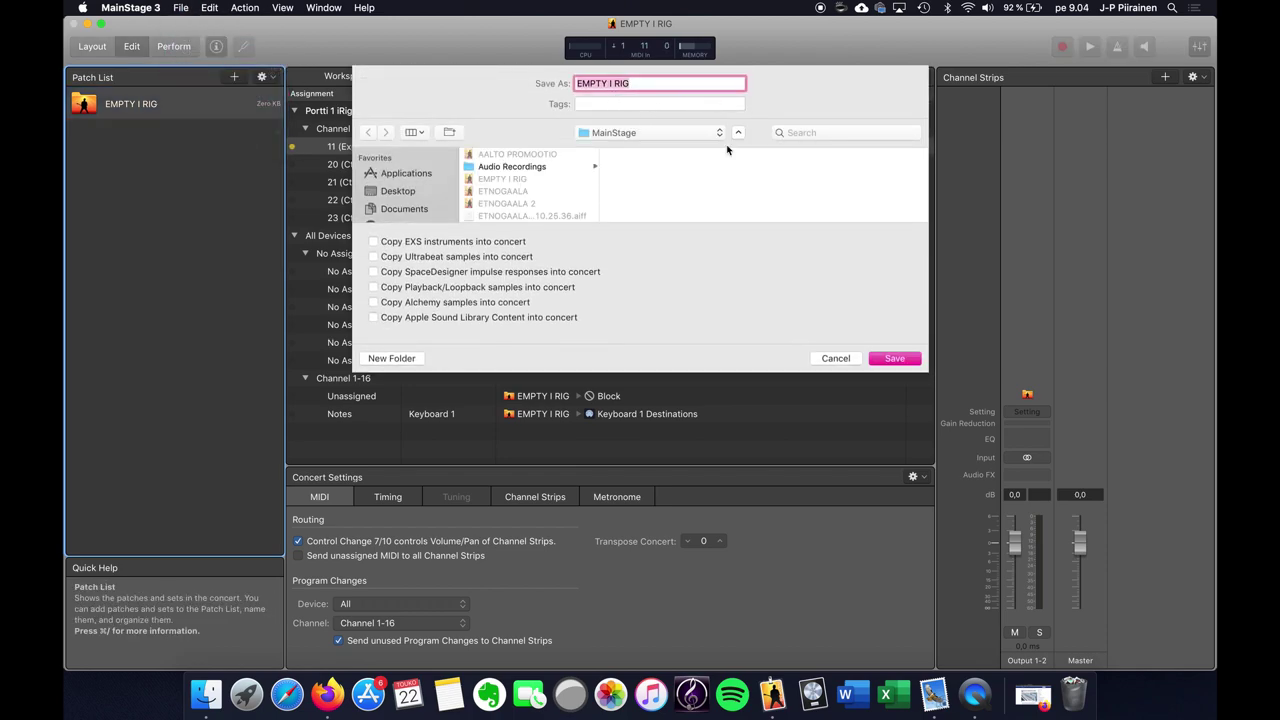
type("VLOG")
left_click(894, 359)
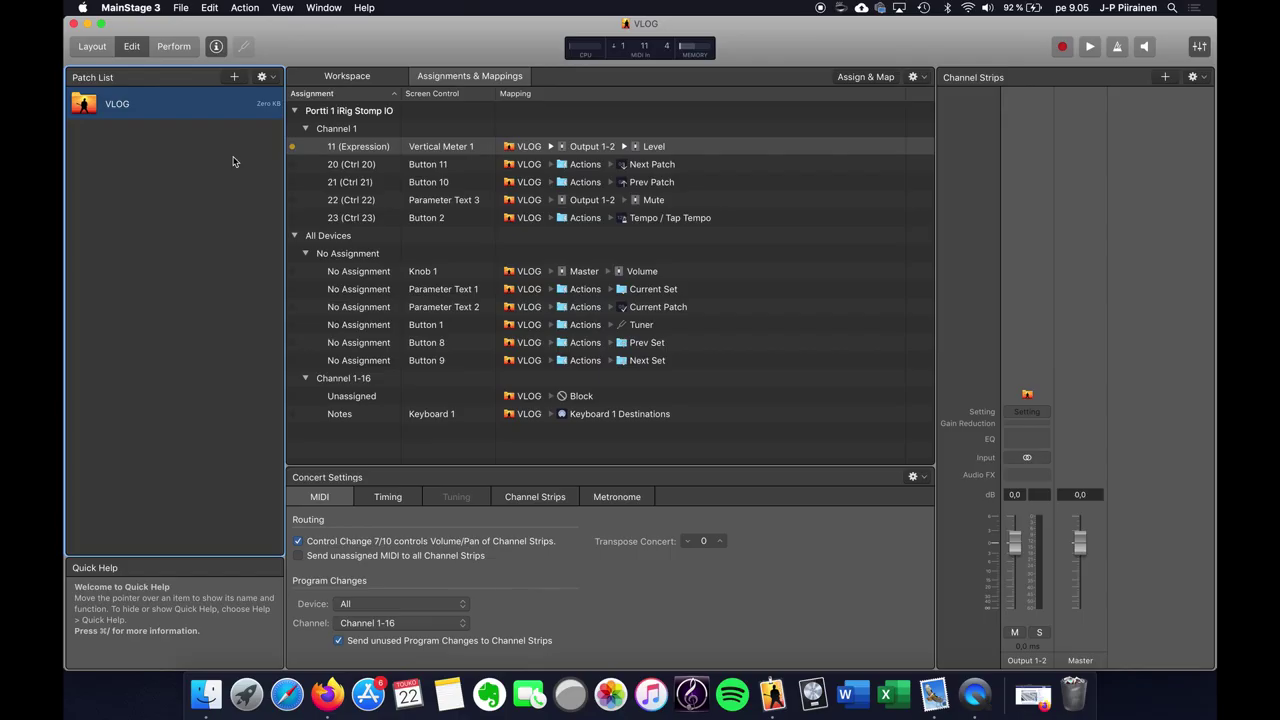
Step: Add a new patch holding an audio channel strip on Input 1 routed to Output 1-2
left_click(234, 78)
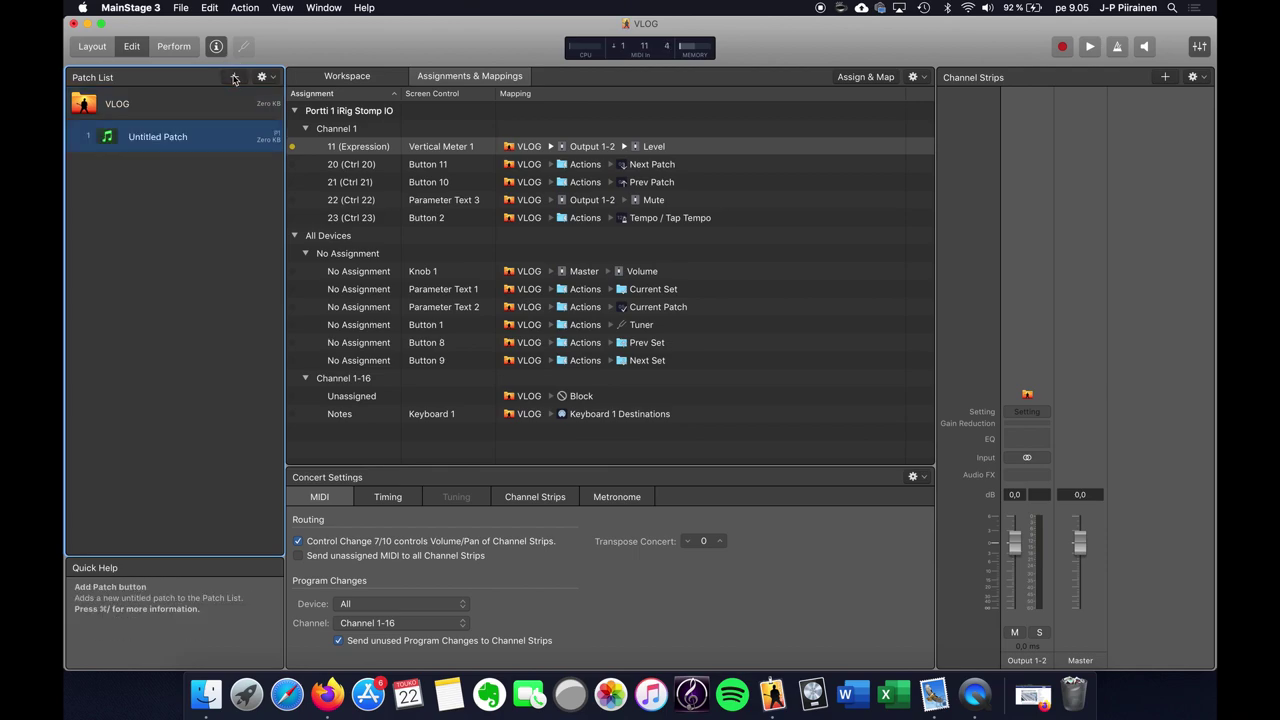
left_click(1165, 77)
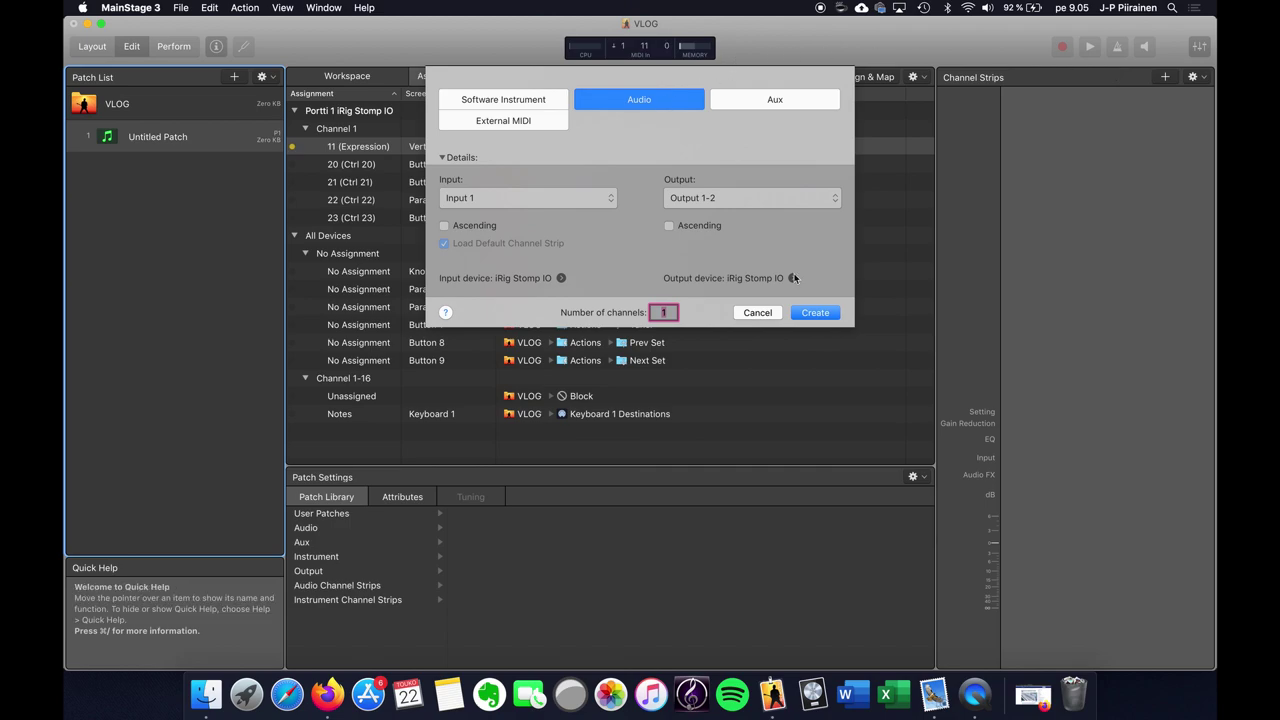
left_click(816, 313)
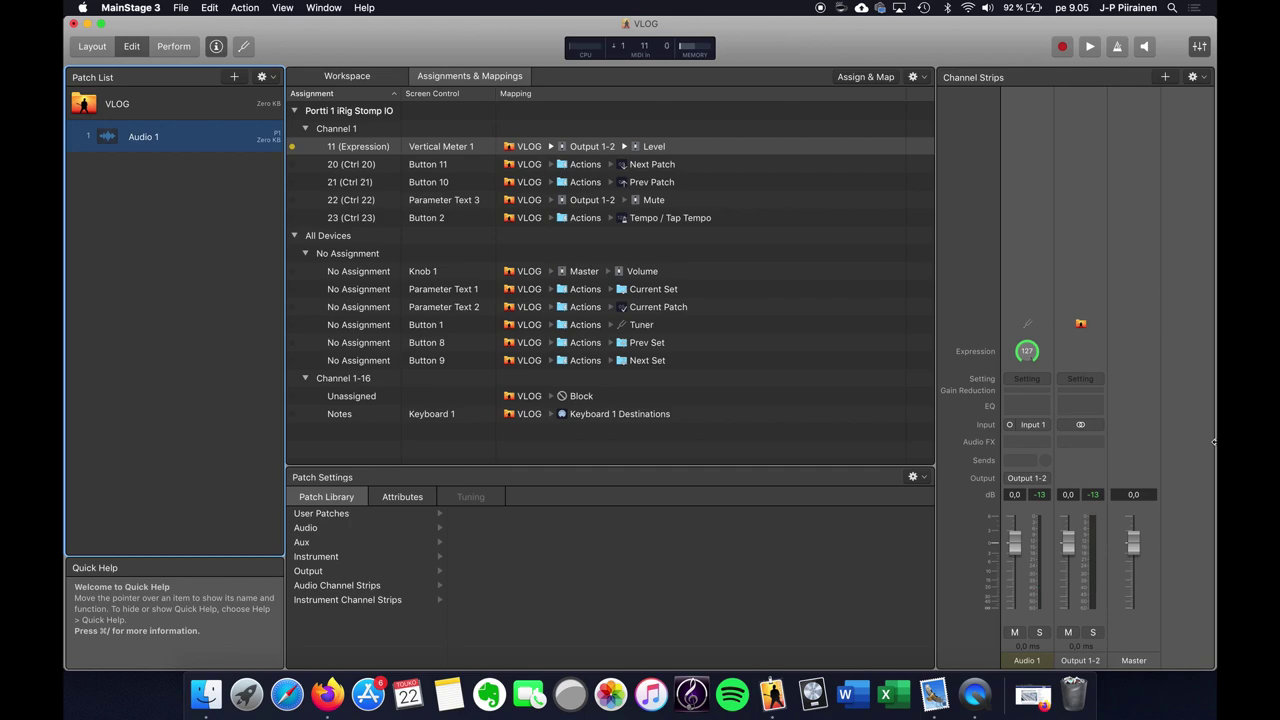
Step: Rename the Audio 1 patch to GTR and select its Audio 1 channel strip
double_click(148, 145)
type("GTR")
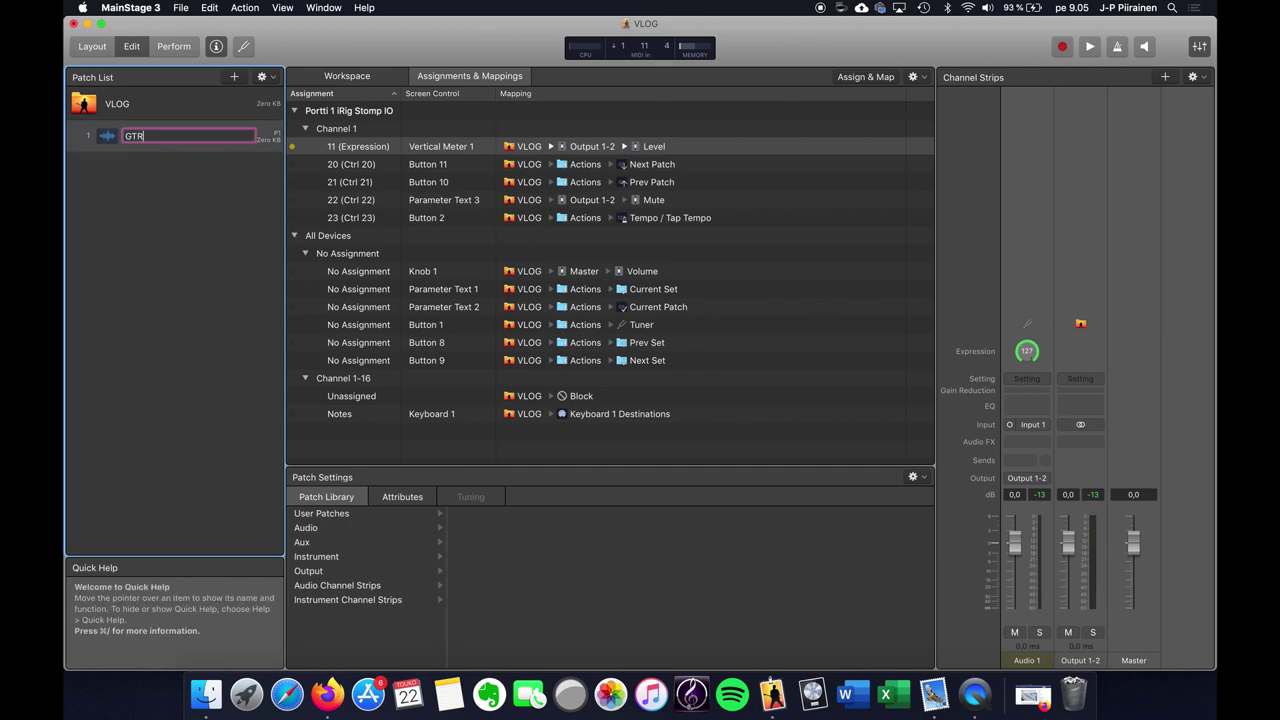
key("Return")
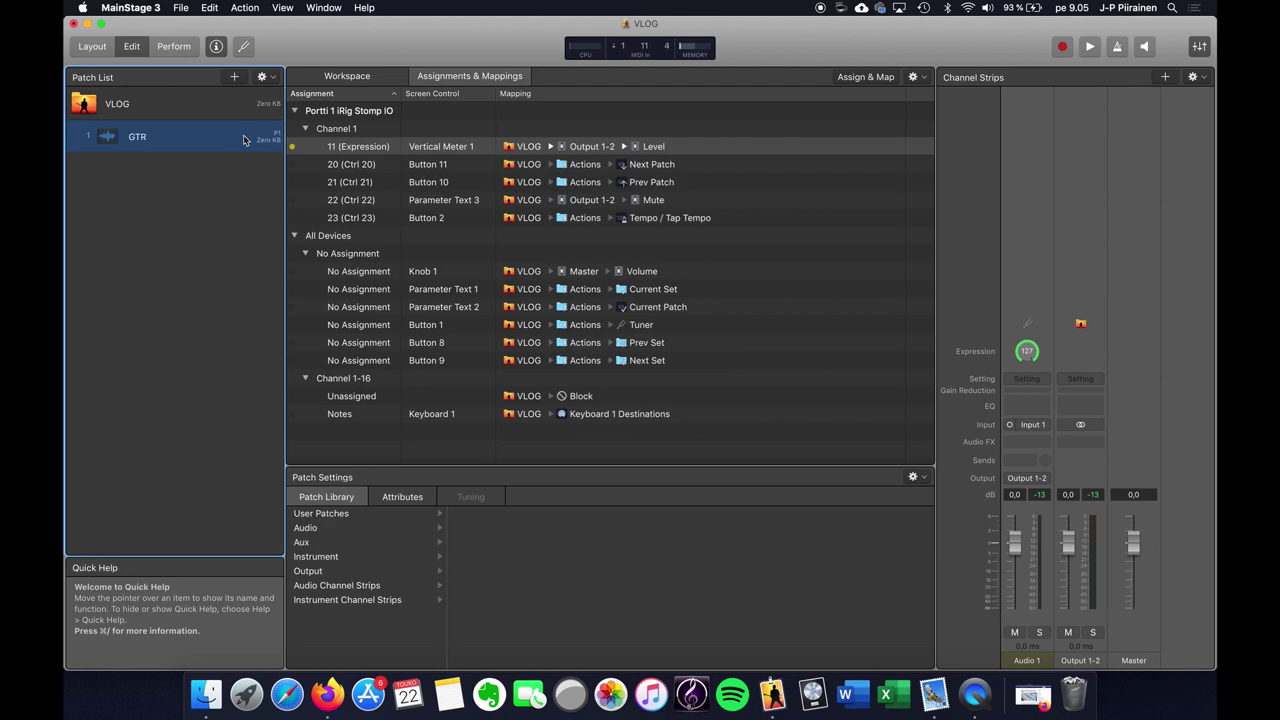
left_click(1032, 661)
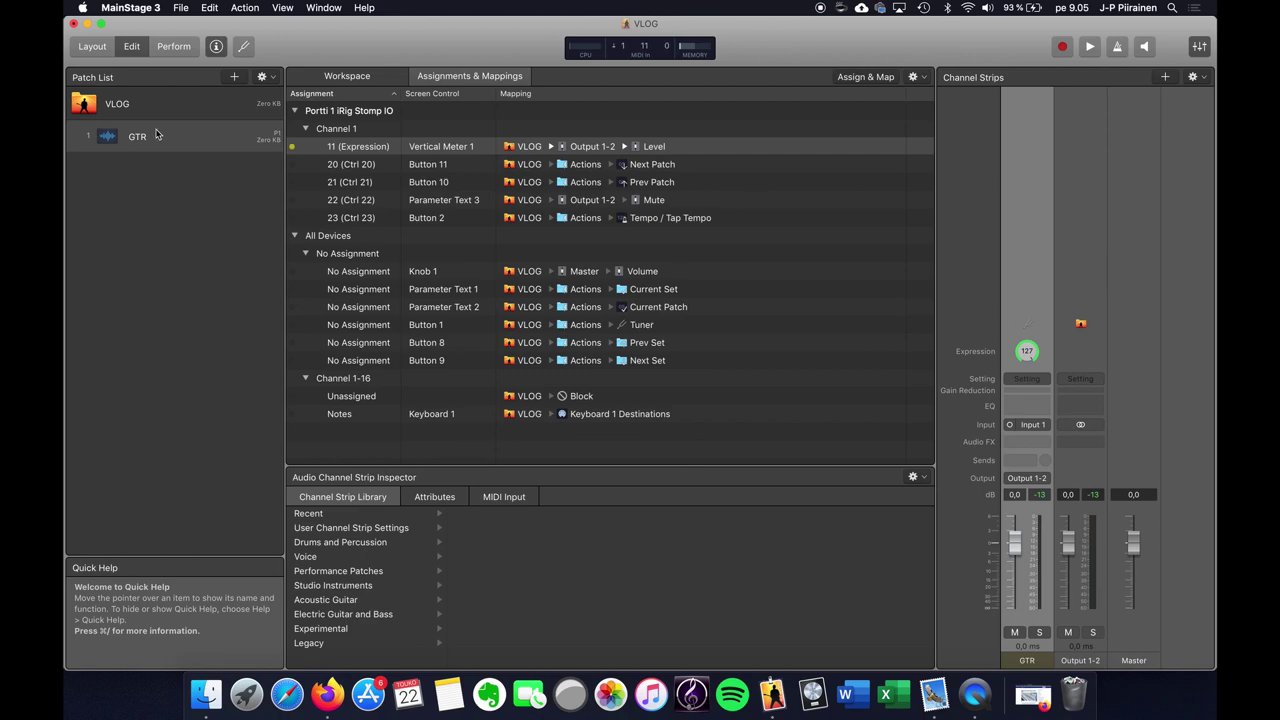
Step: Select the VLOG concert row, check the GTR patch, then move back up to VLOG
left_click(150, 111)
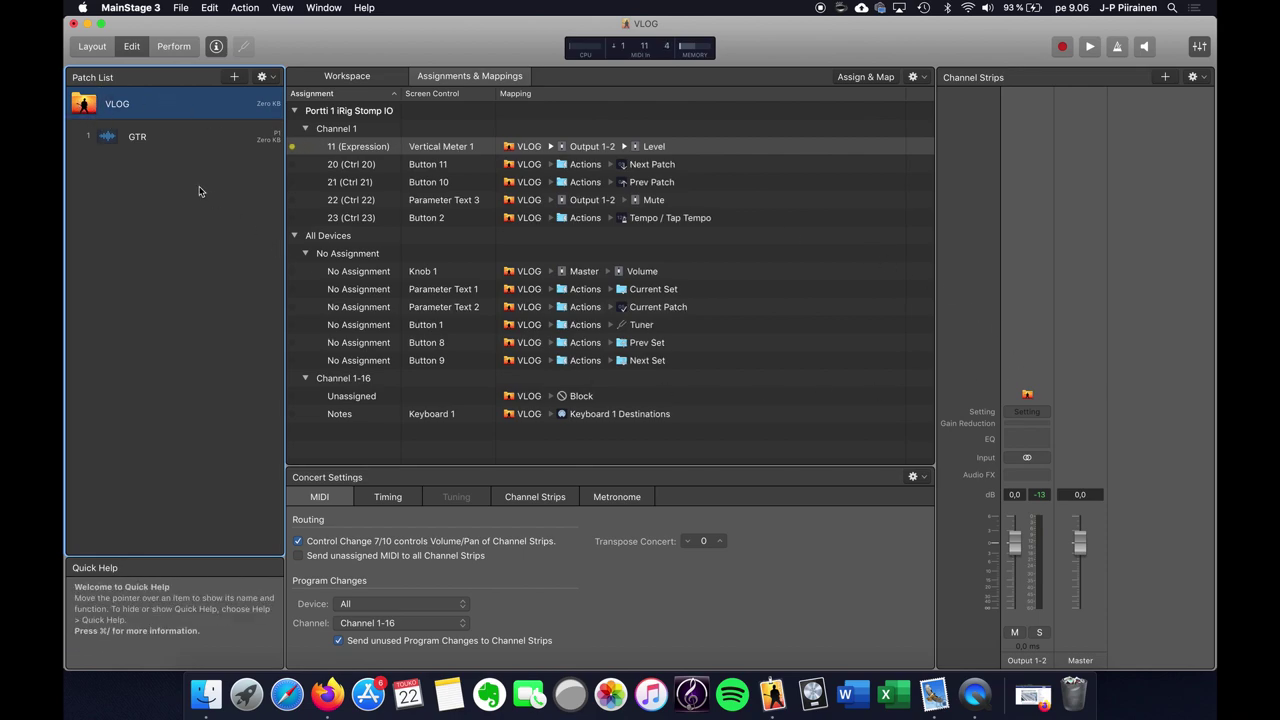
left_click(152, 139)
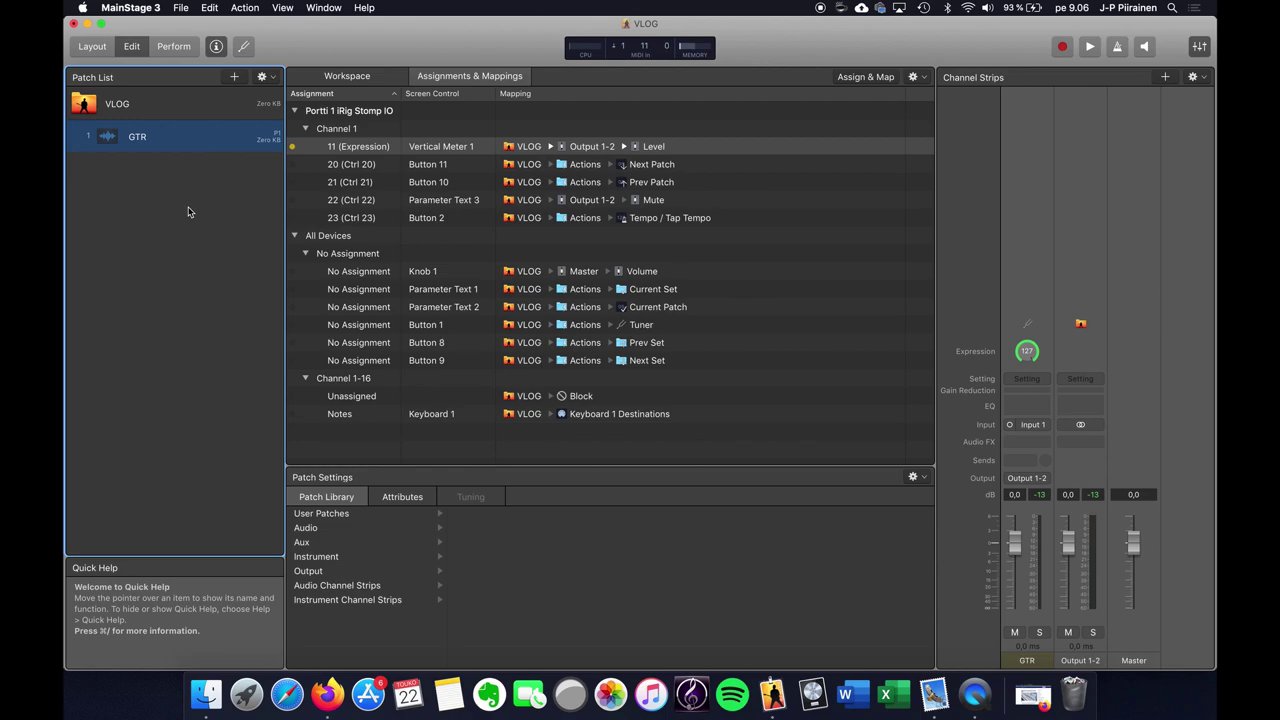
key("Up")
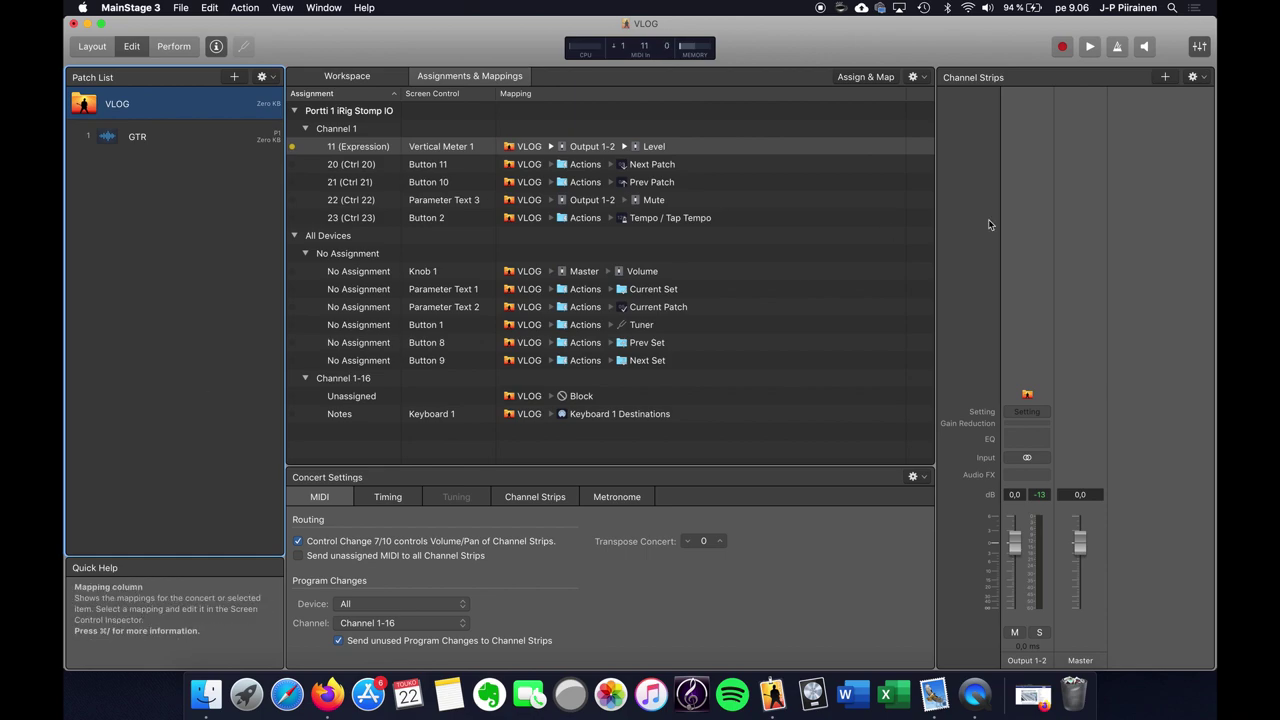
left_click(1164, 78)
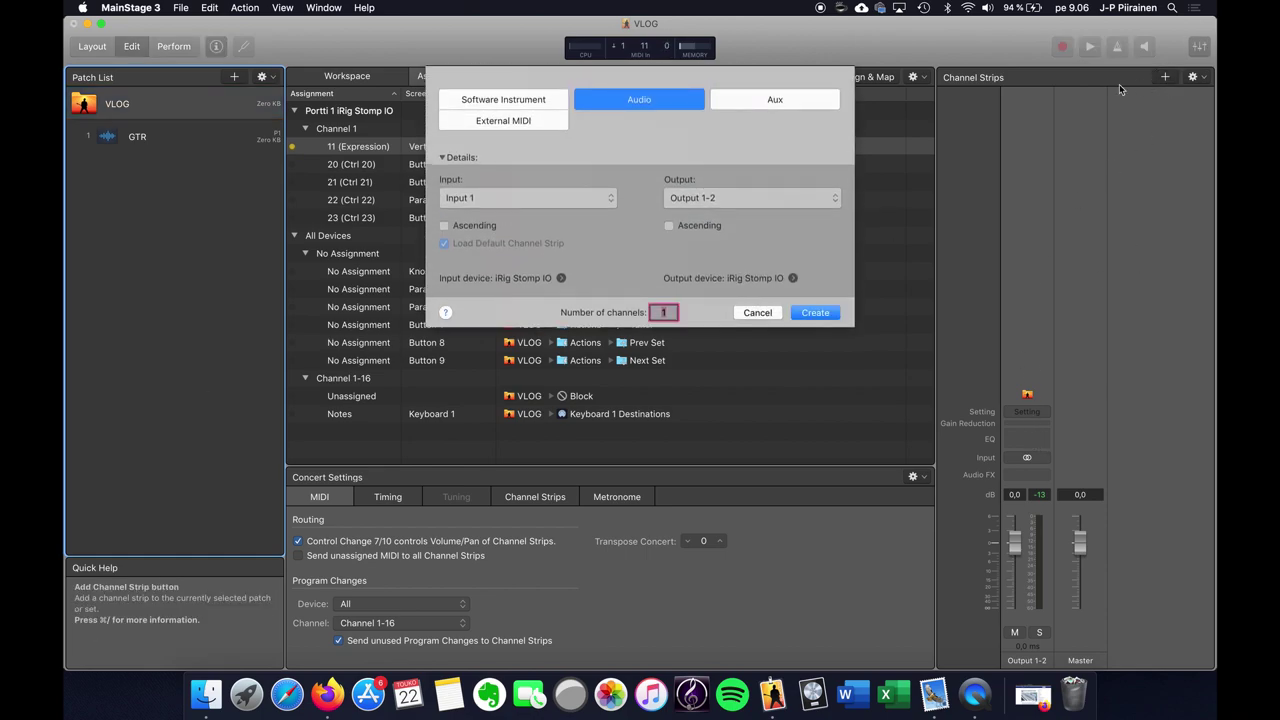
left_click(818, 314)
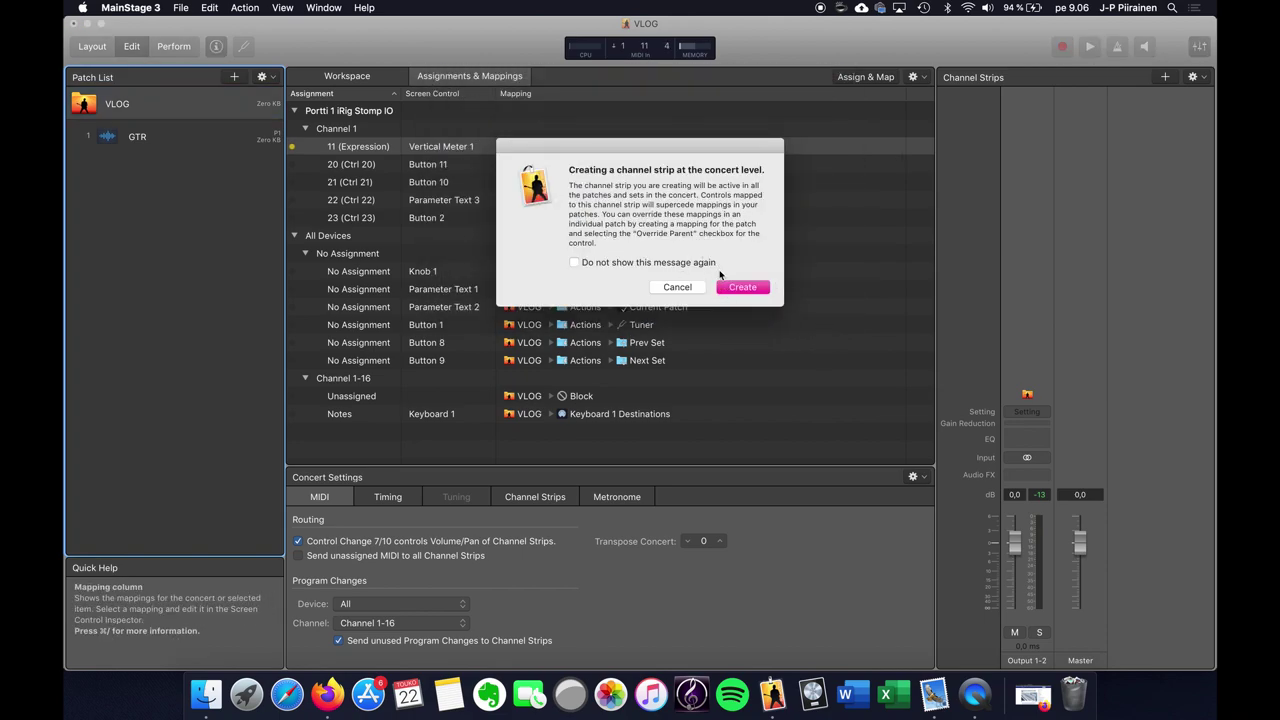
left_click(756, 290)
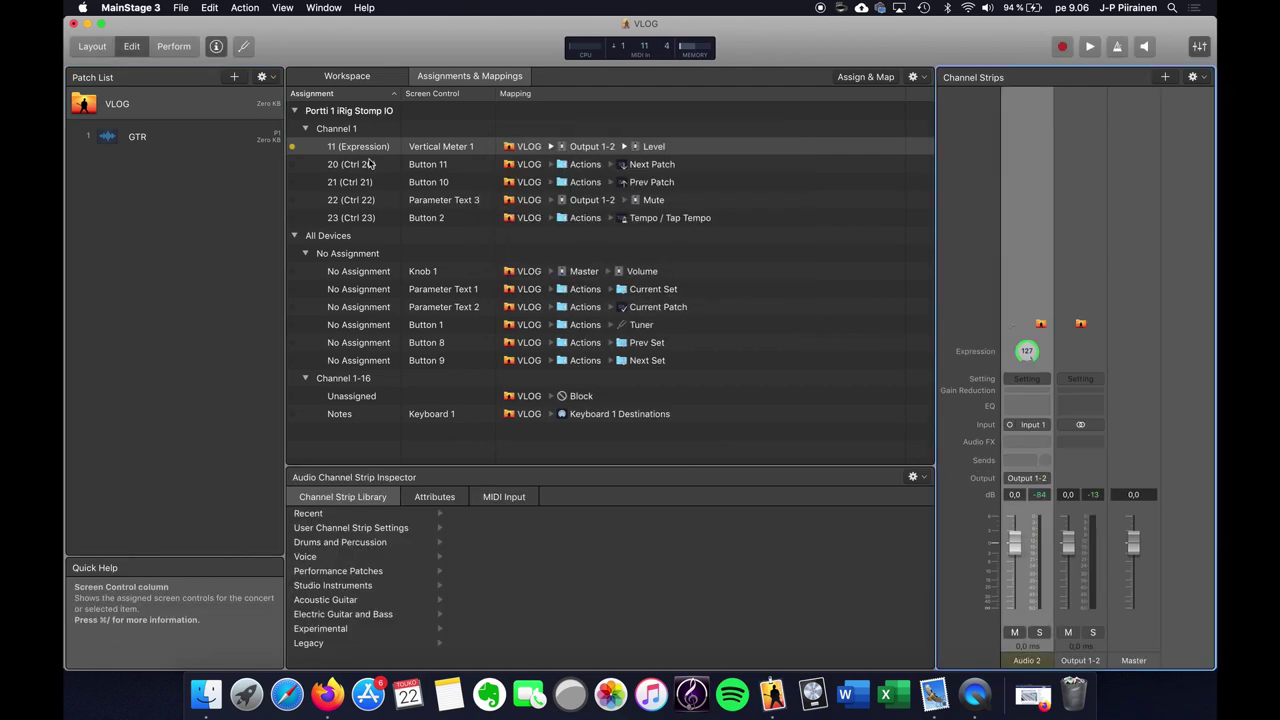
left_click(135, 137)
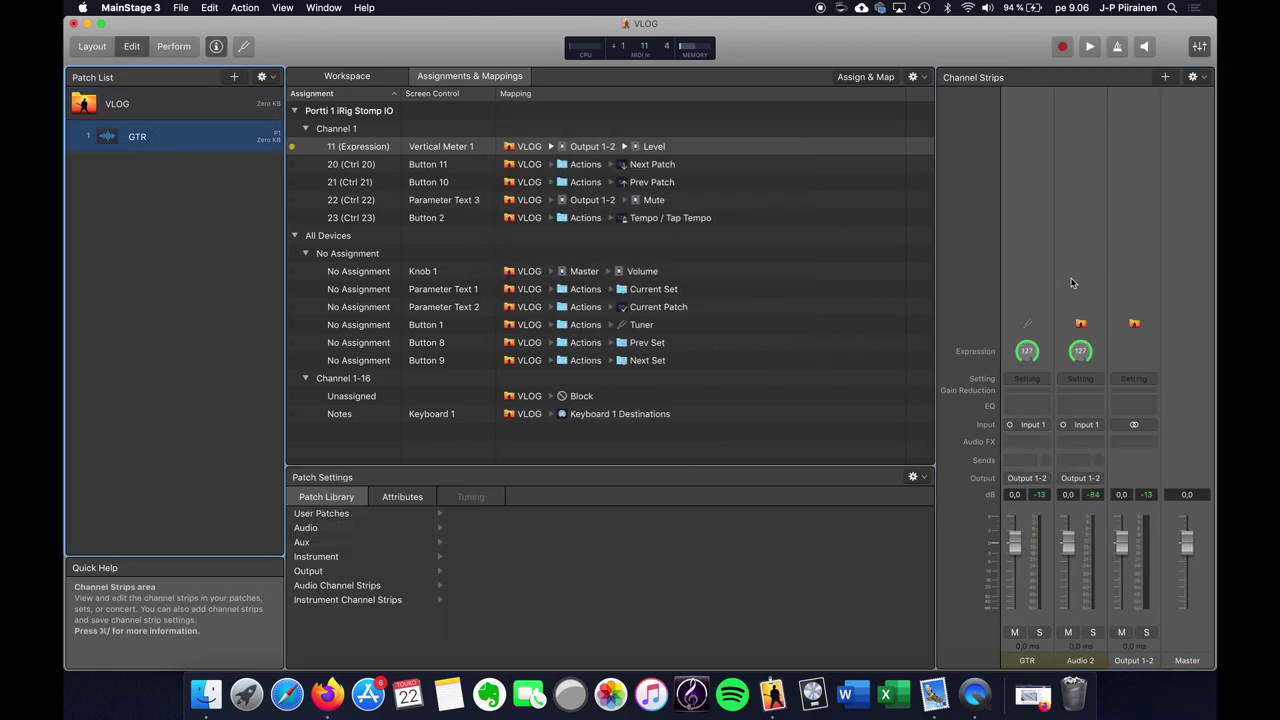
key("super+d")
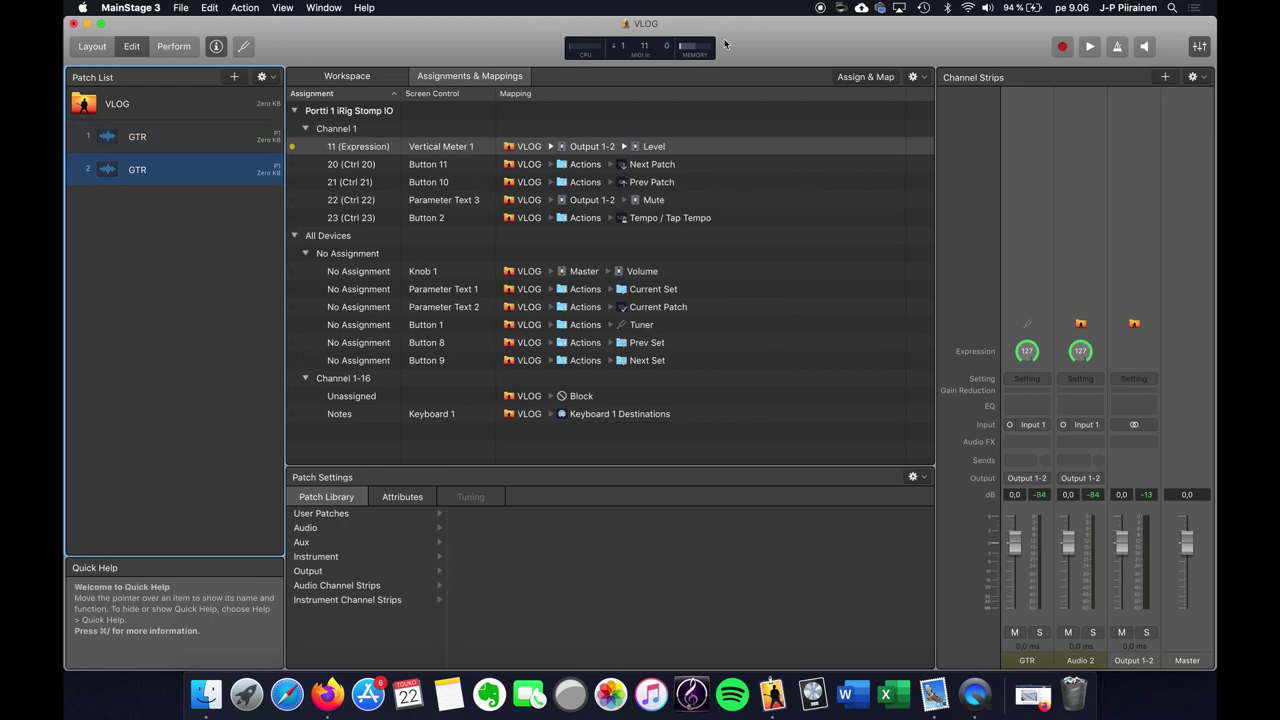
left_click(235, 78)
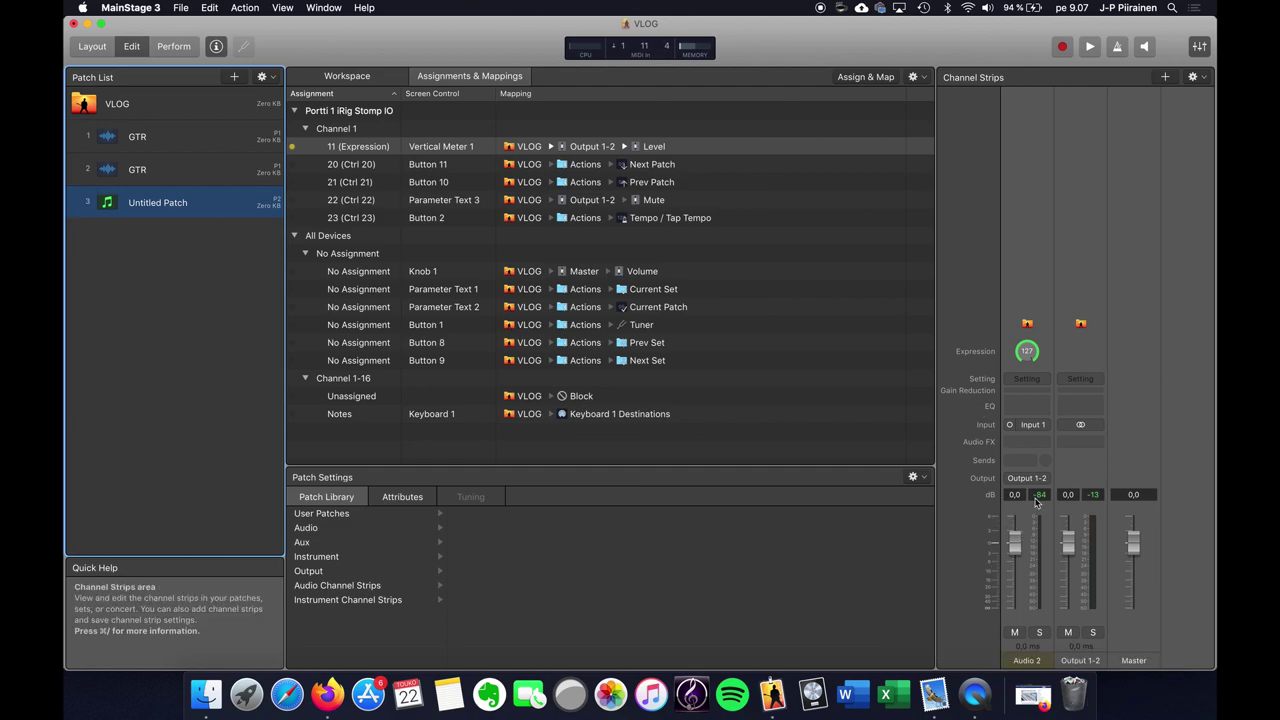
key("super+z")
key("super+z")
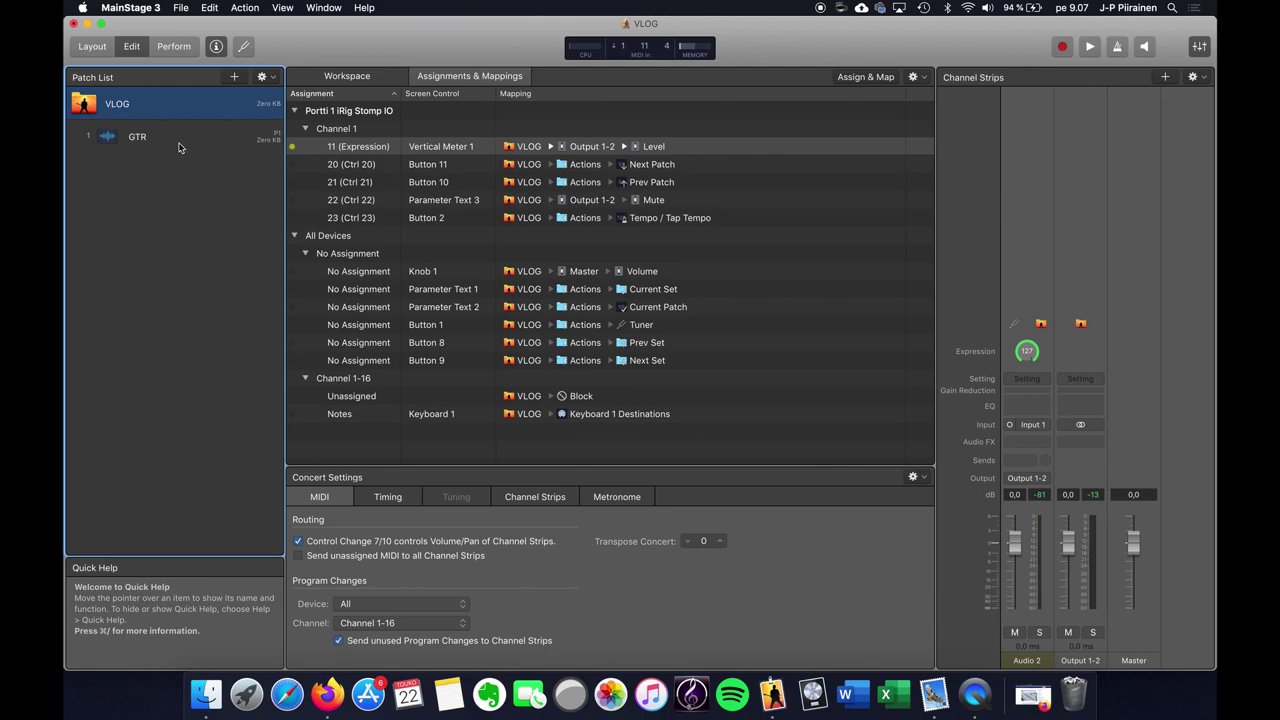
left_click(143, 147)
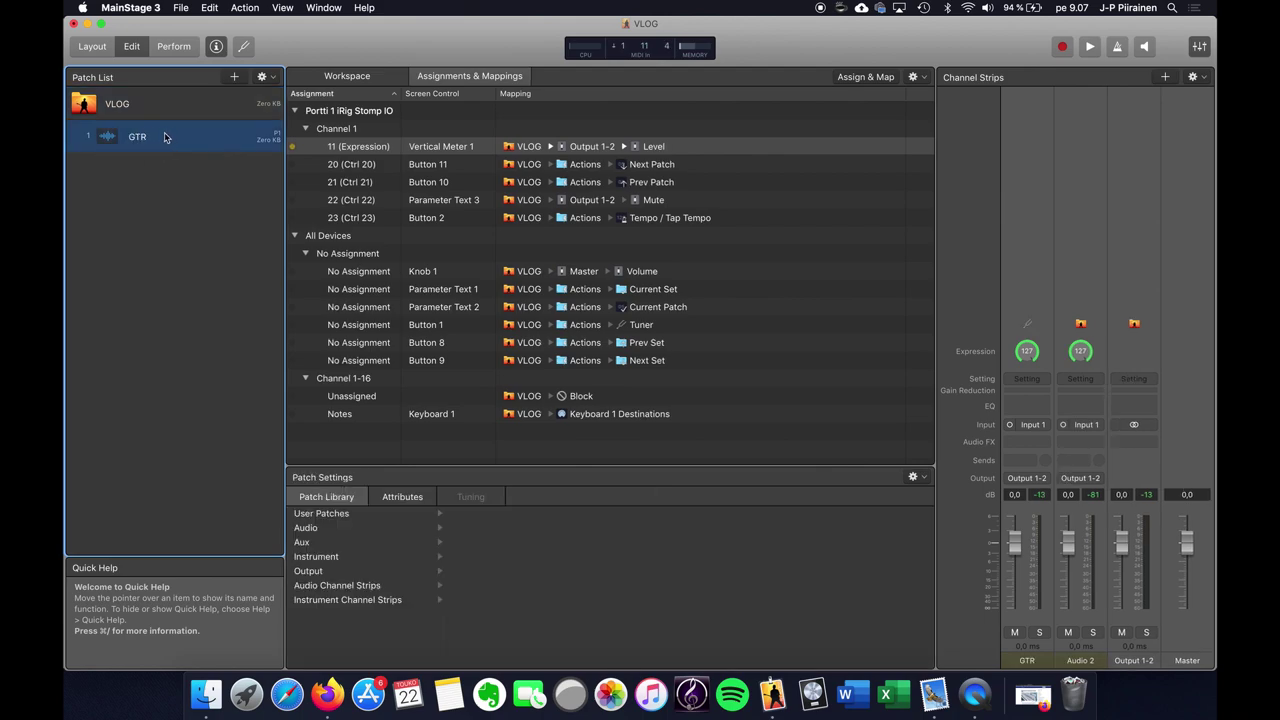
left_click(160, 105)
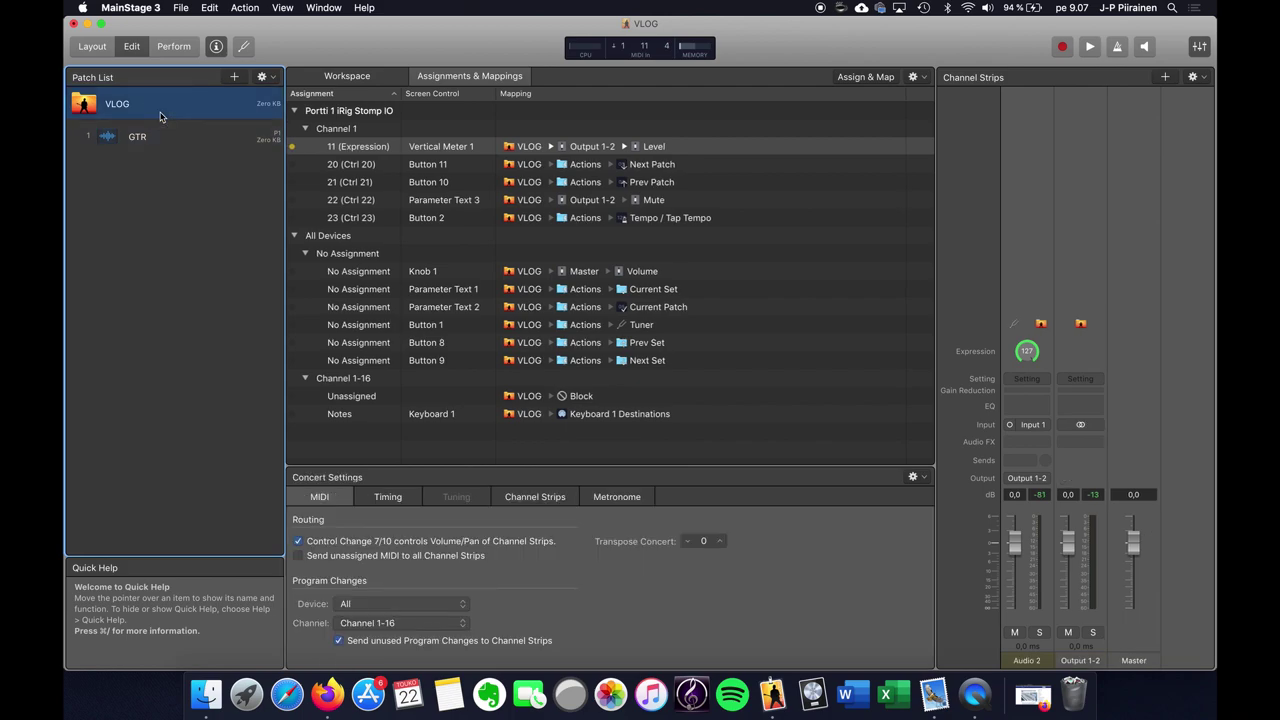
left_click(1027, 661)
key("Delete")
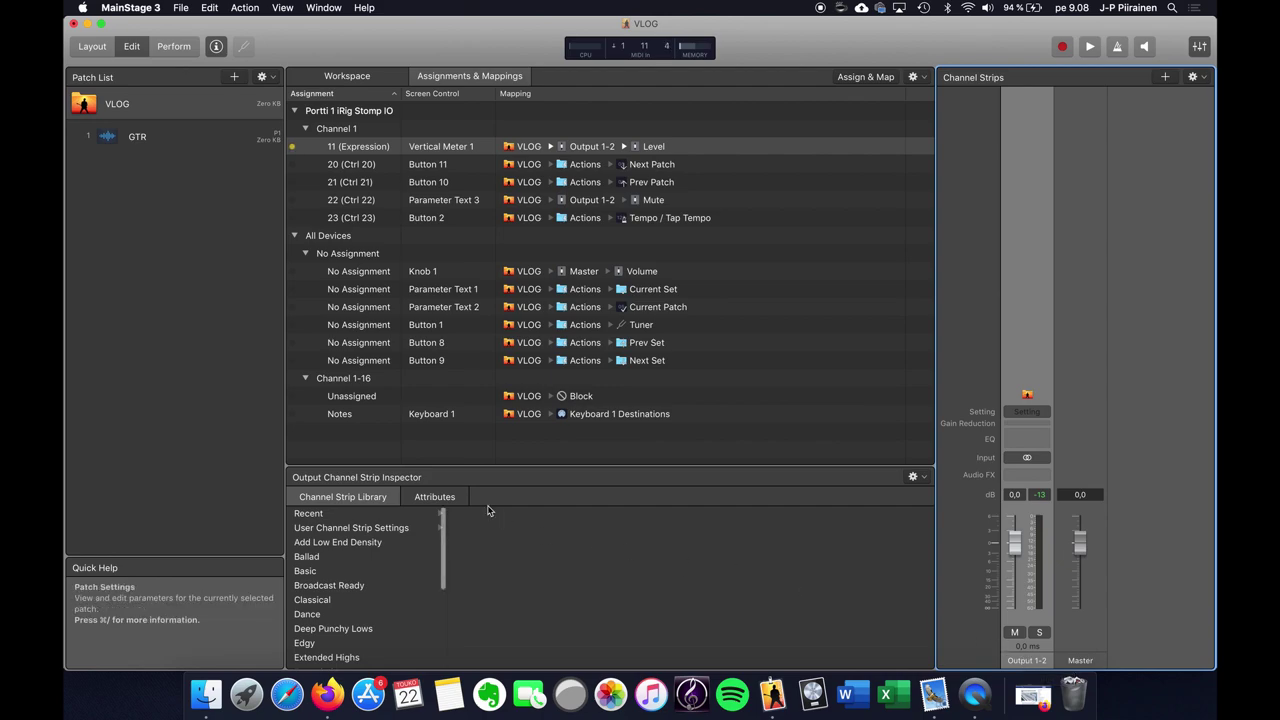
left_click(169, 133)
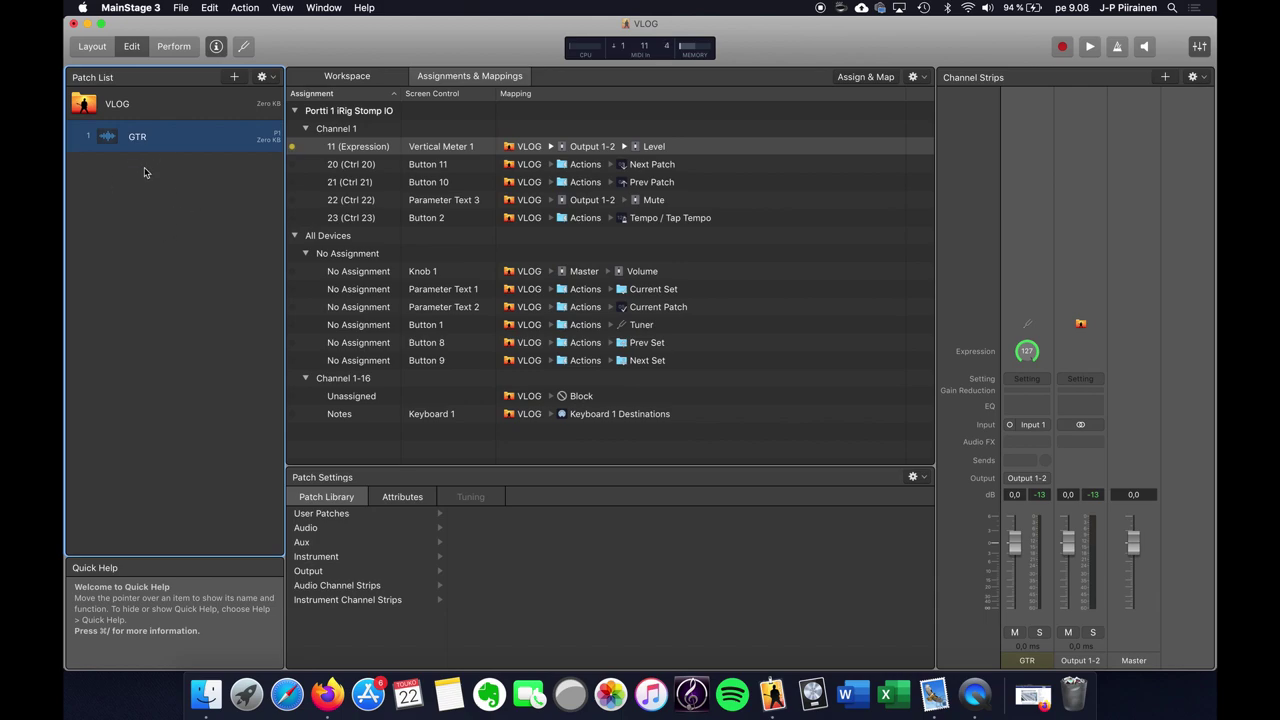
left_click(161, 105)
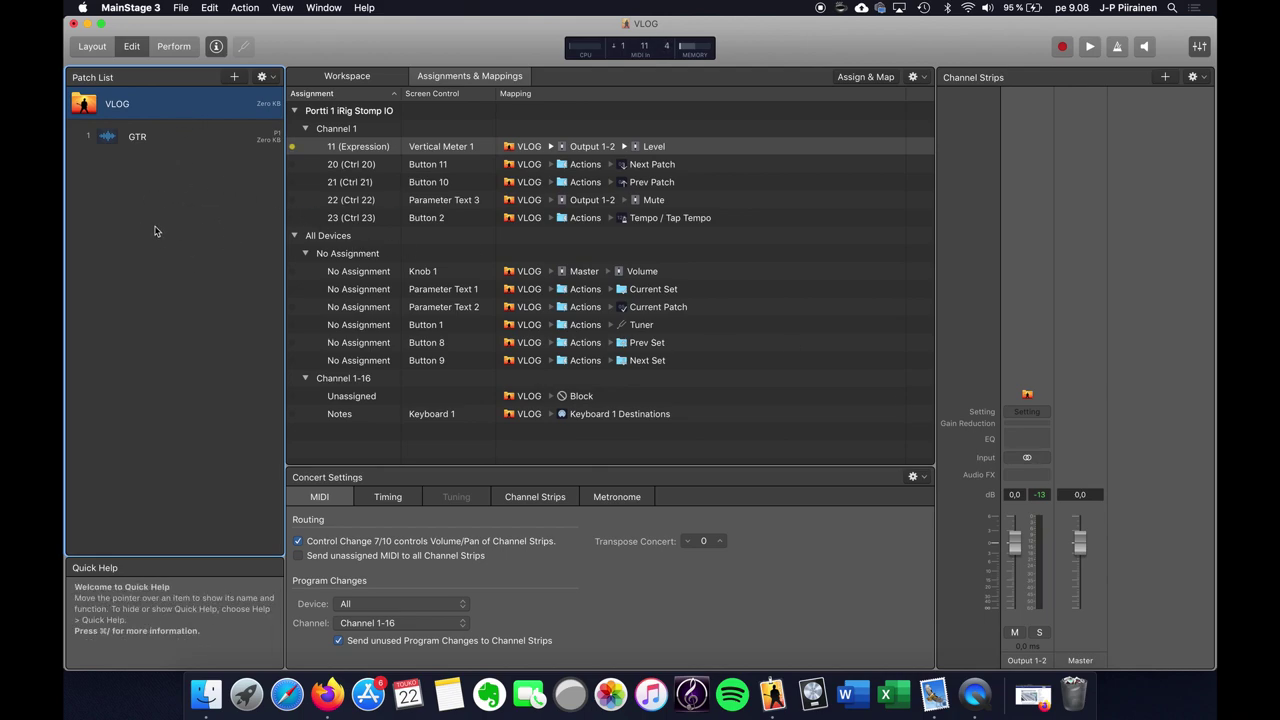
left_click(135, 136)
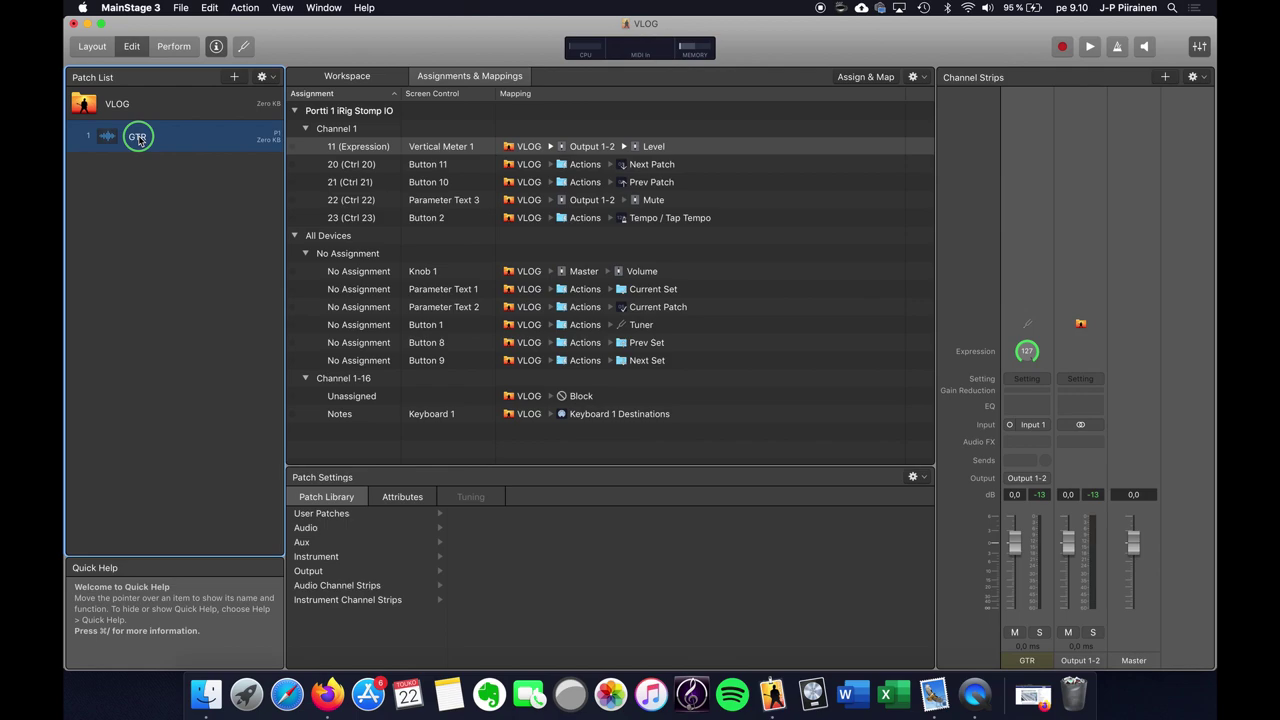
Step: Duplicate the GTR patch and compare the original with the copy
right_click(138, 136)
left_click(176, 229)
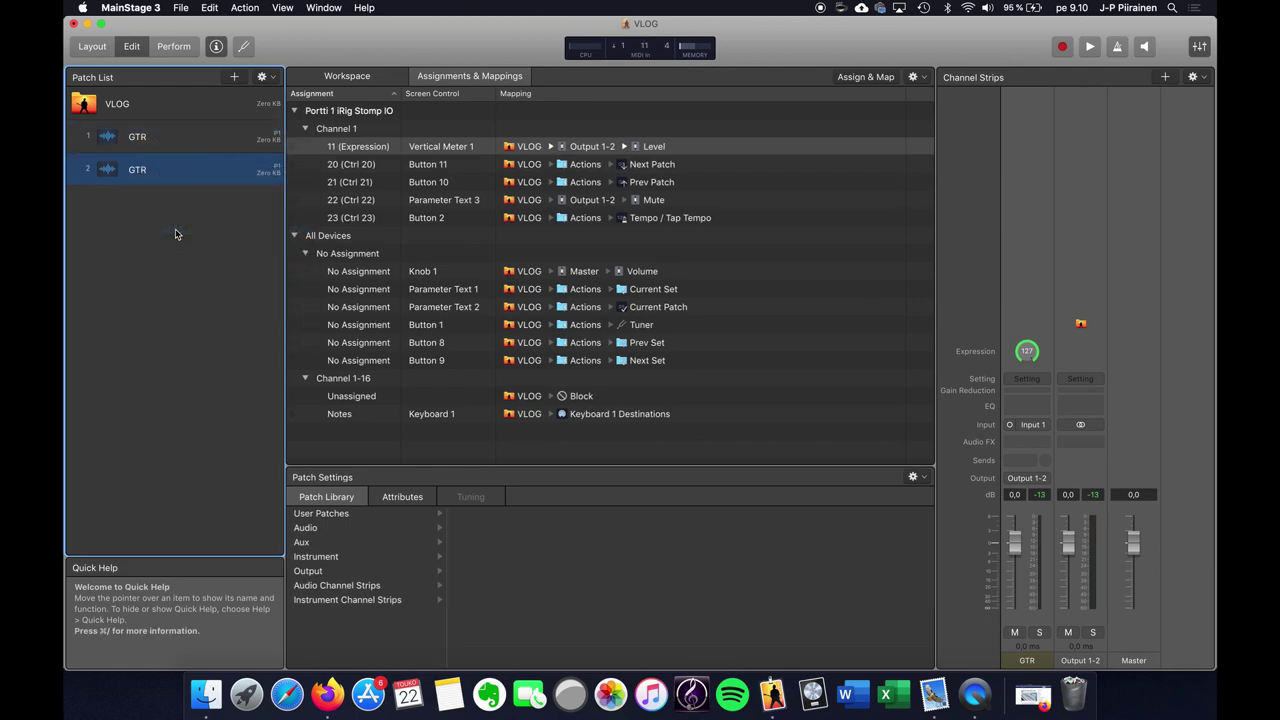
left_click(151, 136)
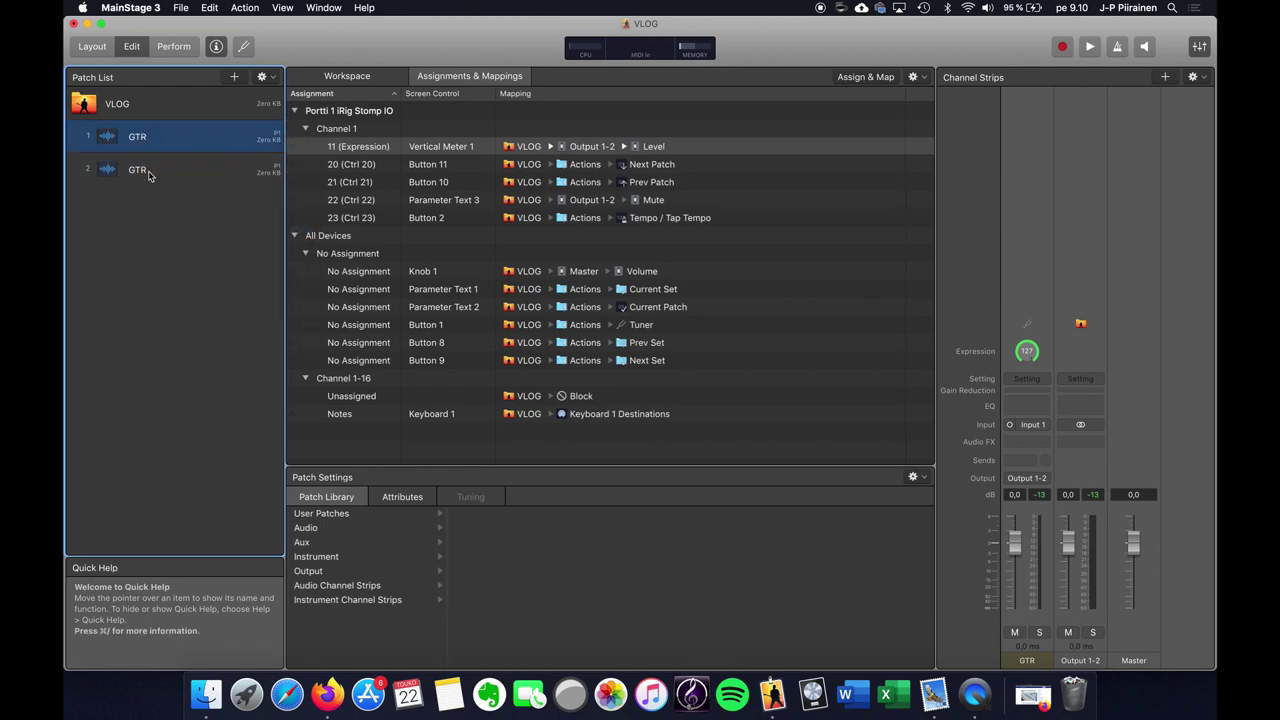
left_click(148, 172)
left_click(163, 142)
left_click(157, 170)
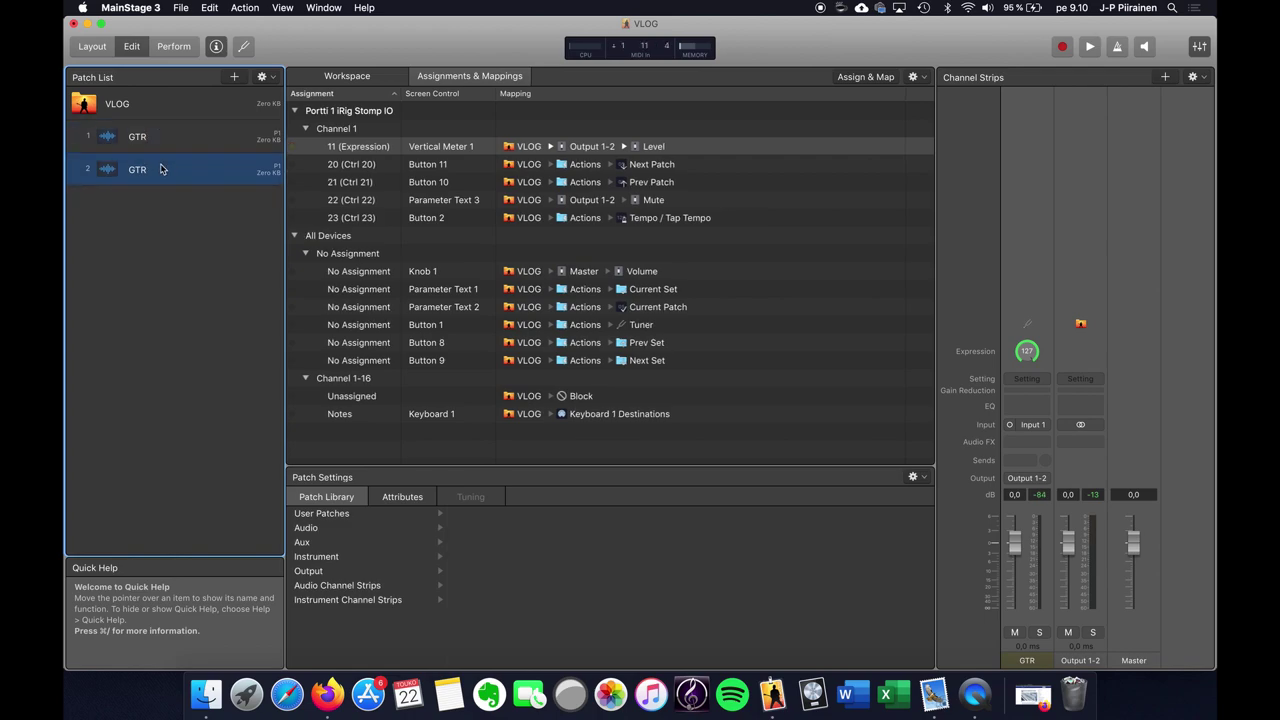
left_click(153, 140)
left_click(155, 168)
Step: Load the AC GTR I RIG STOMP user patch from the Patch Library into the copy
left_click(333, 514)
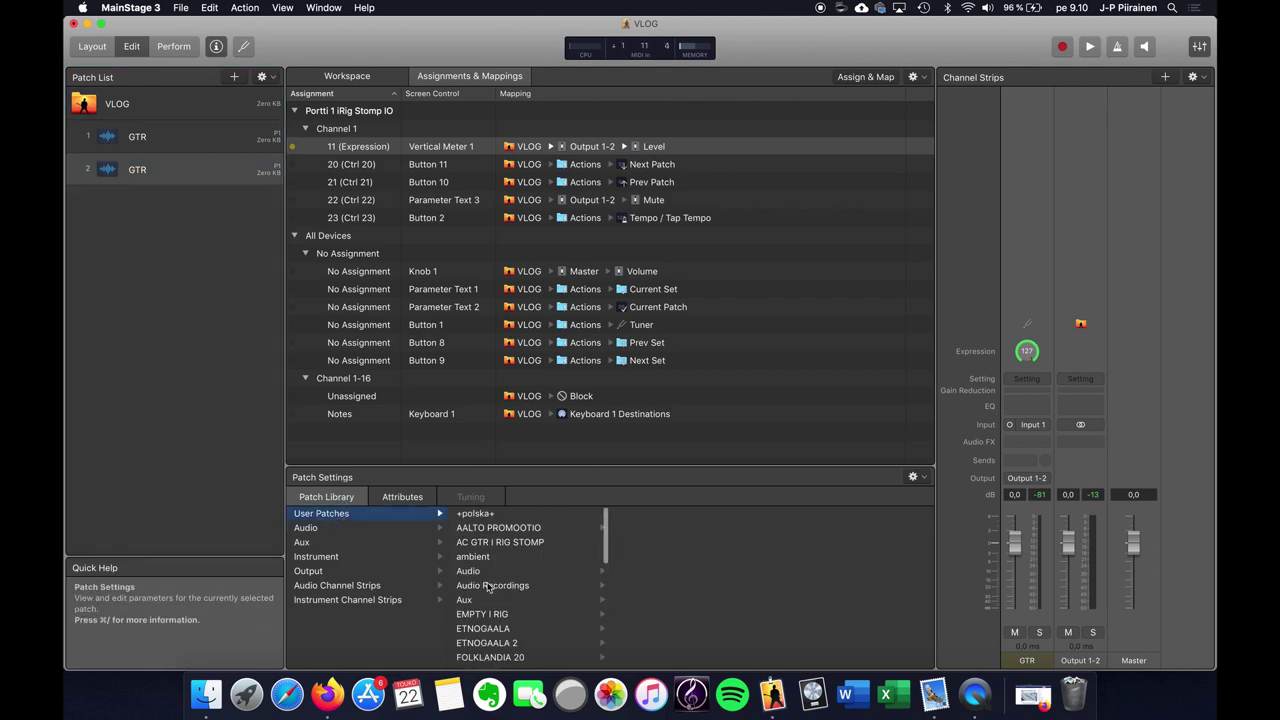
scroll(531, 591, "down", 10)
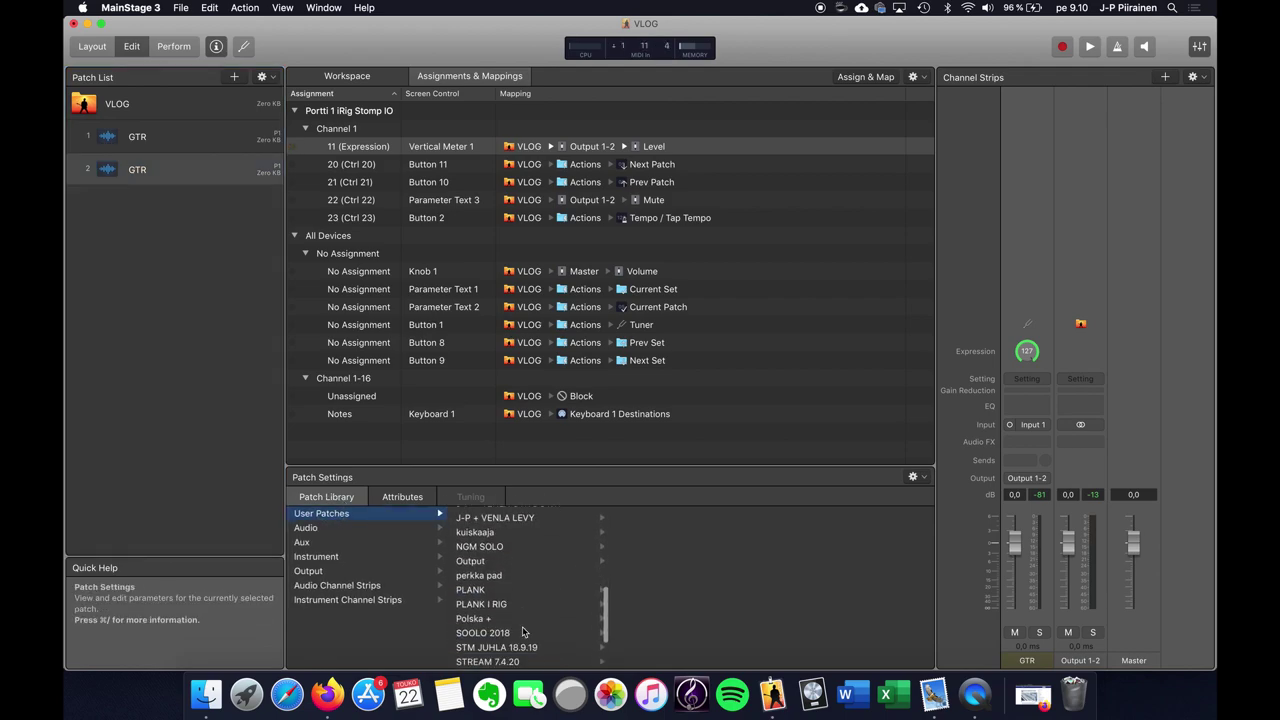
scroll(523, 631, "up", 10)
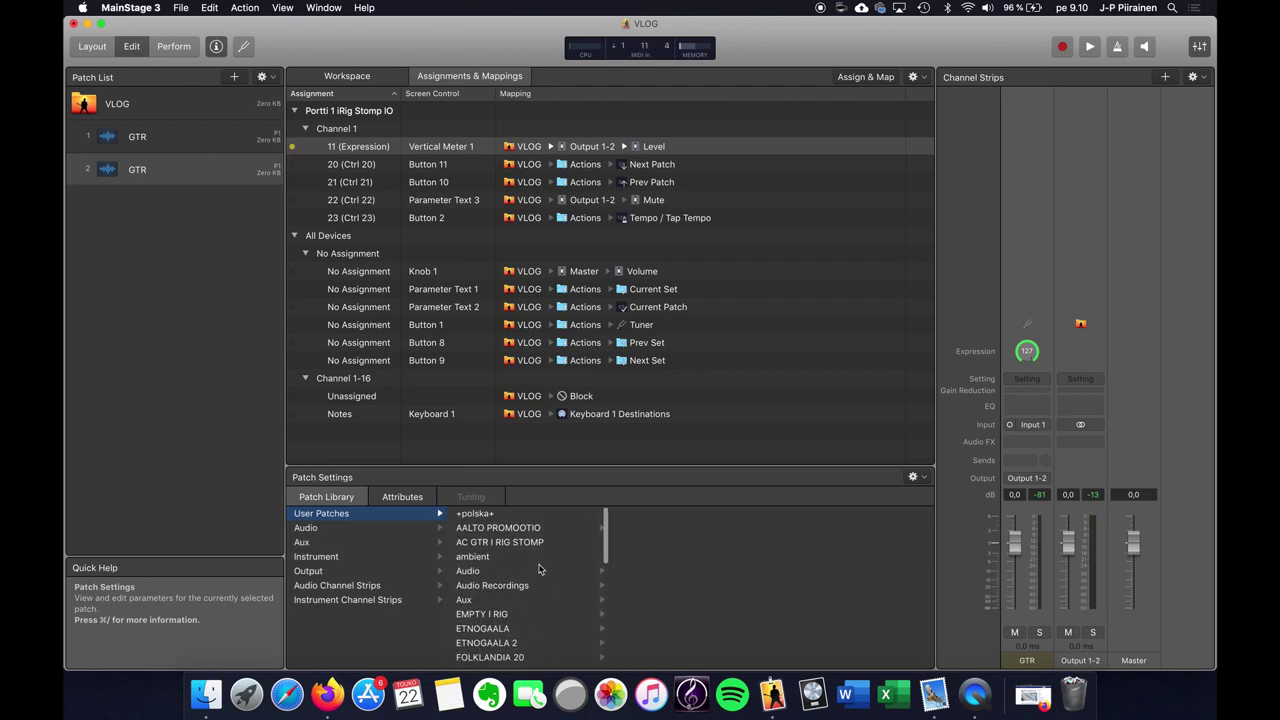
left_click(530, 543)
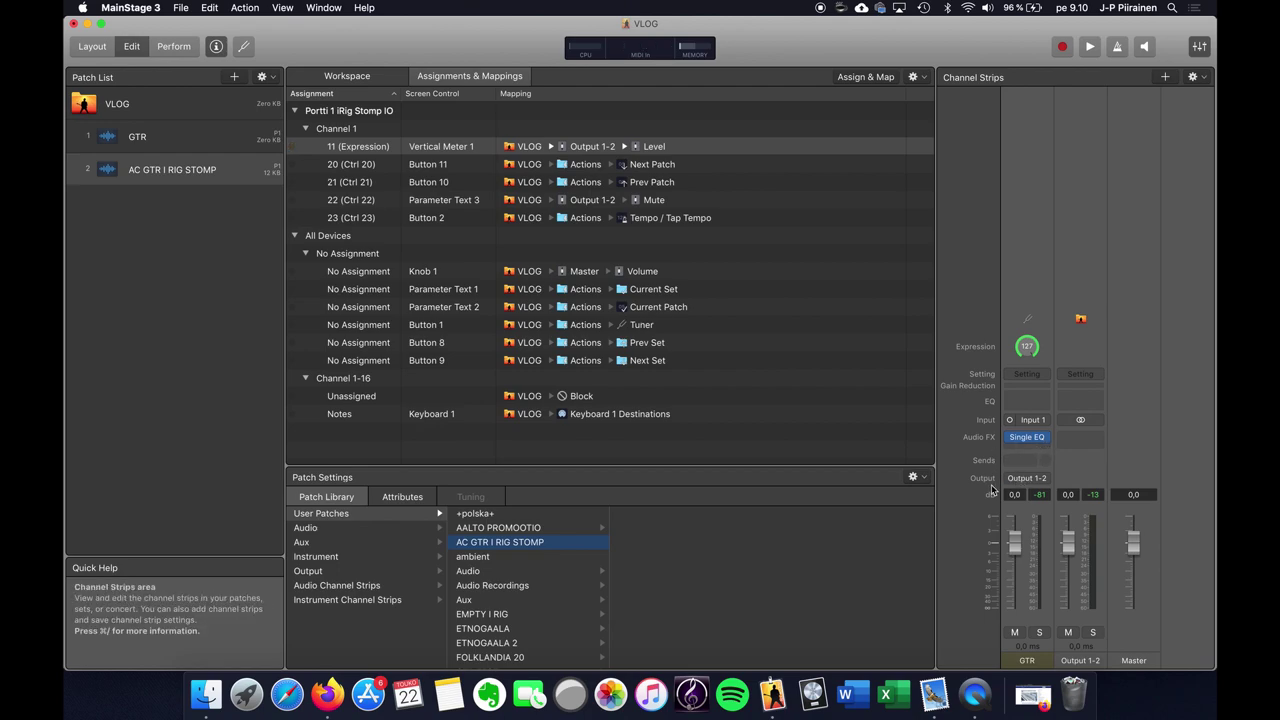
Step: Delete the selected AC GTR I RIG STOMP patch from the patch list
key("Delete")
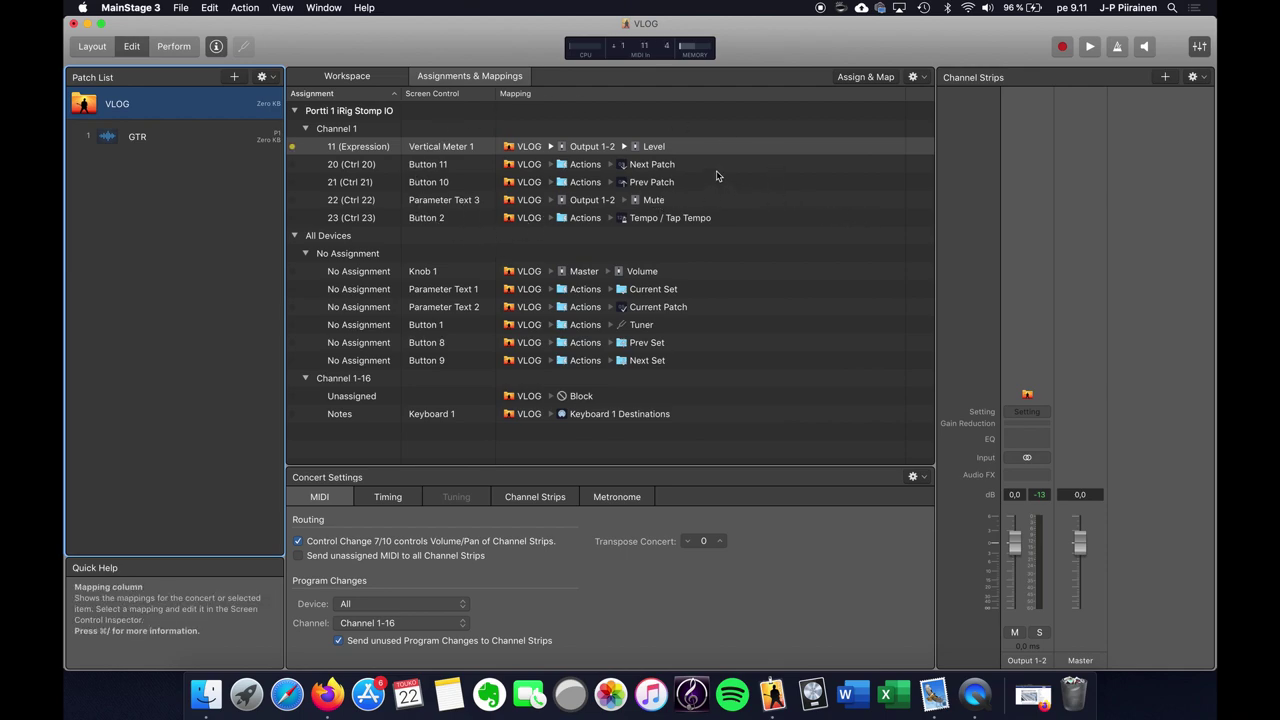
Step: Add three untitled patches after GTR, then reselect the GTR patch
left_click(212, 142)
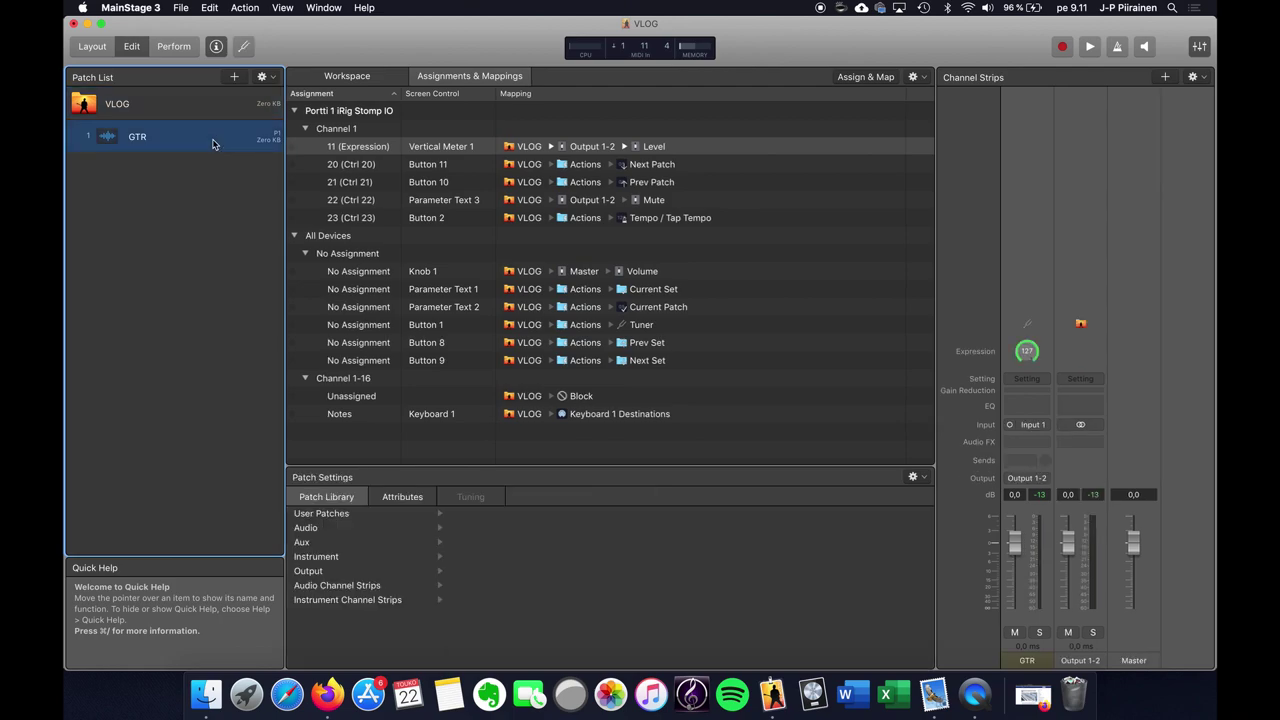
left_click(236, 77)
left_click(236, 77)
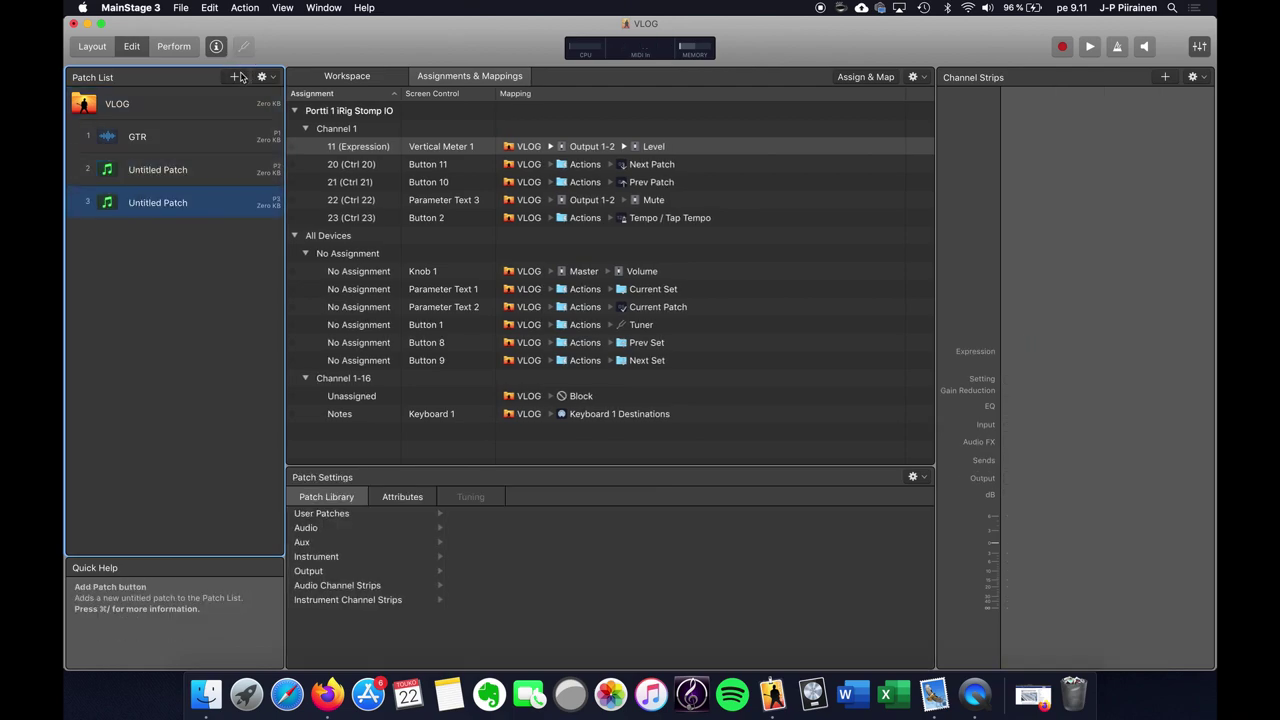
left_click(236, 77)
left_click(158, 140)
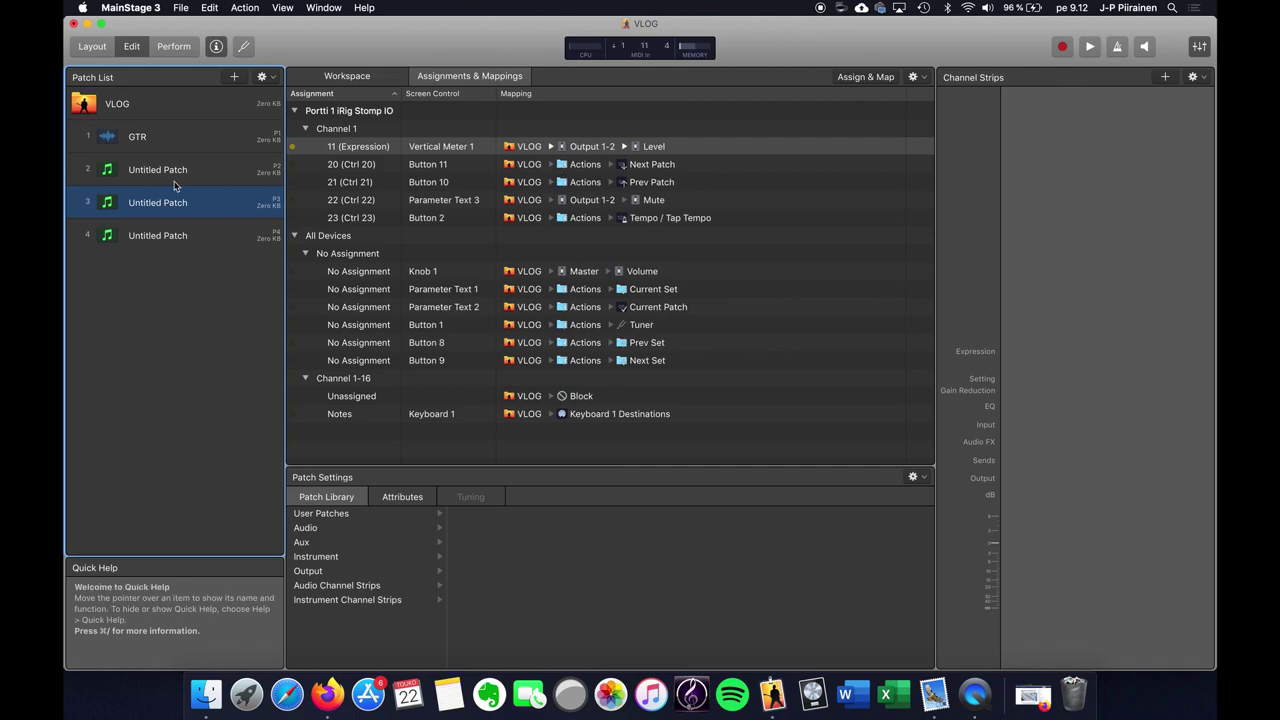
left_click(141, 147)
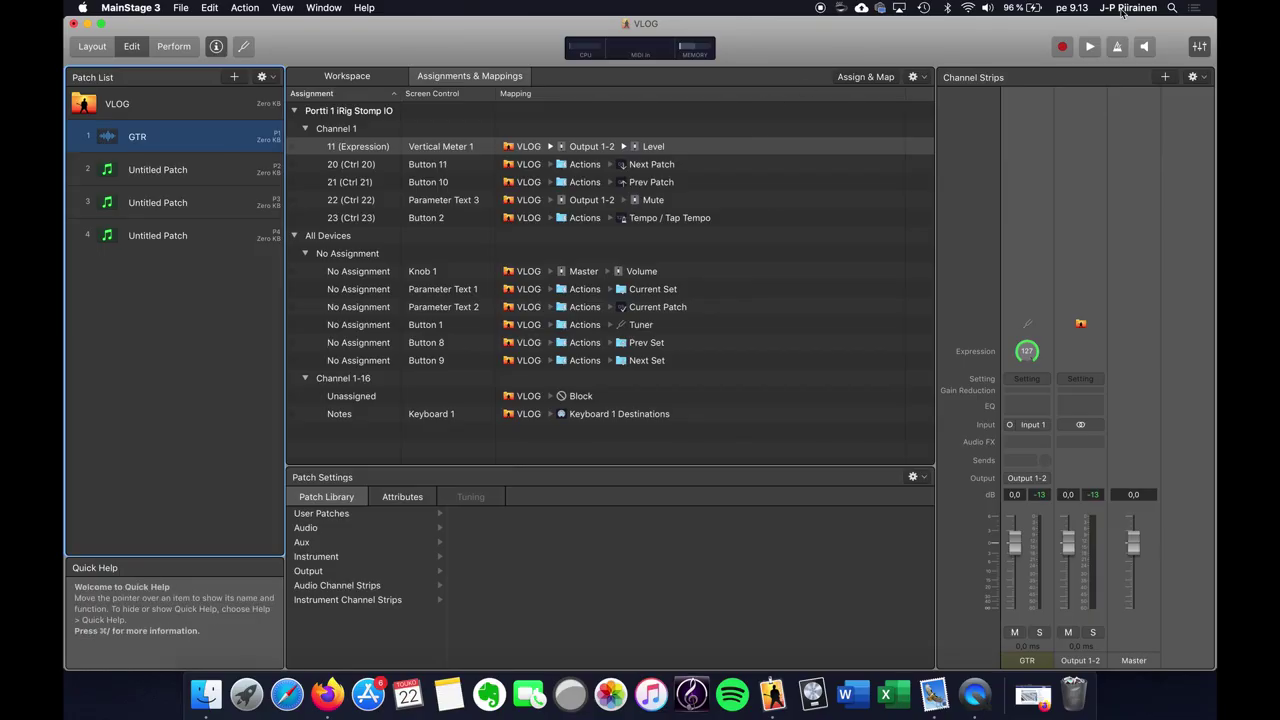
left_click(1195, 9)
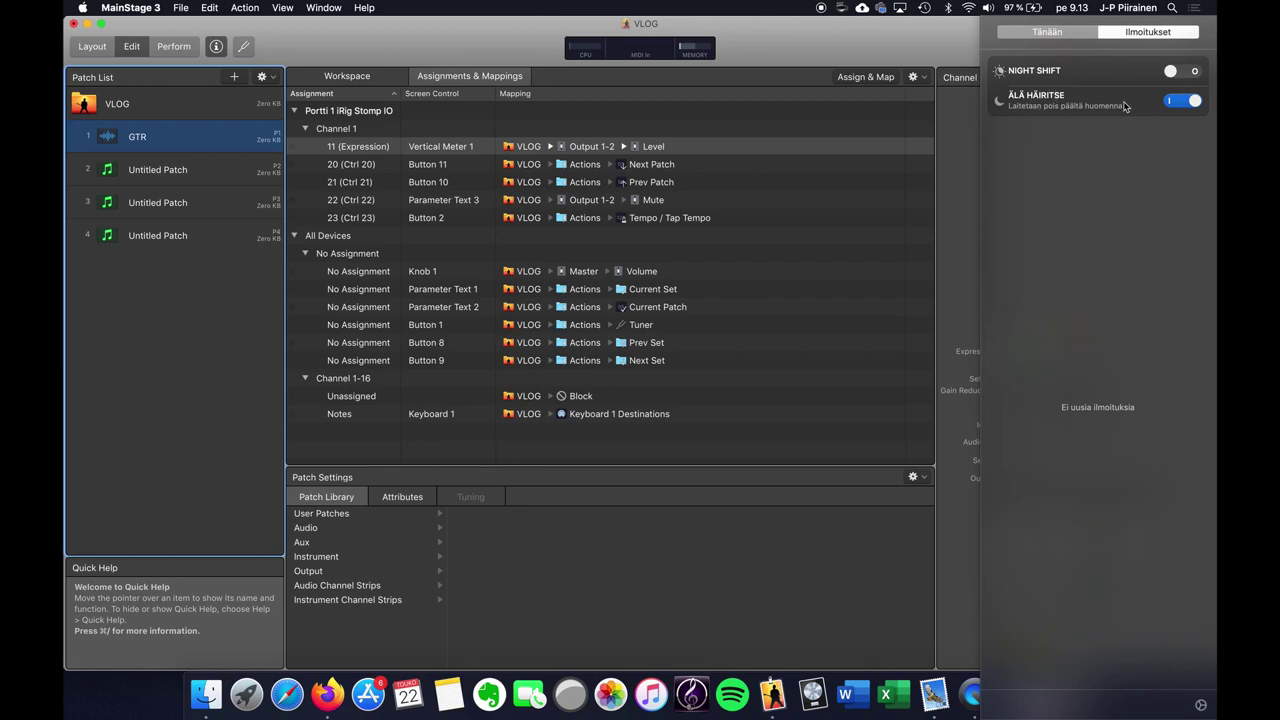
left_click(1195, 8)
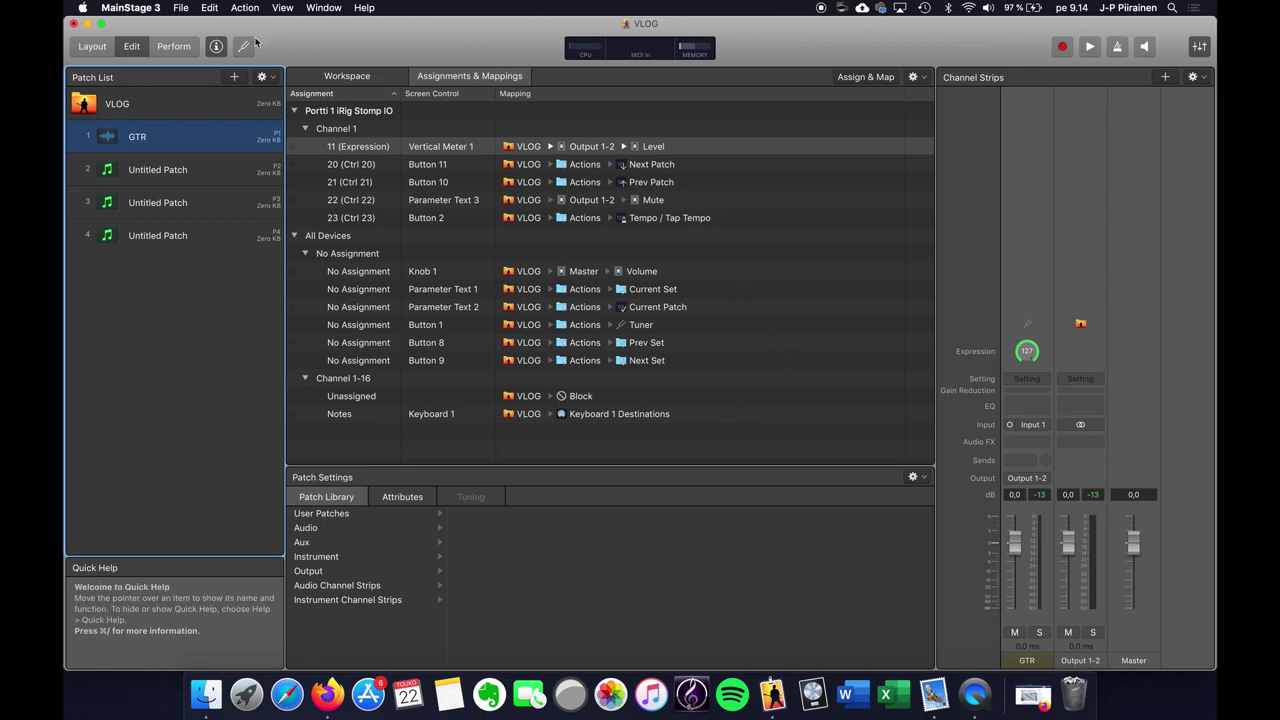
Step: Glance at Layout mode, preview the GTR concert full-screen in Perform mode twice, then return to Edit
left_click(99, 45)
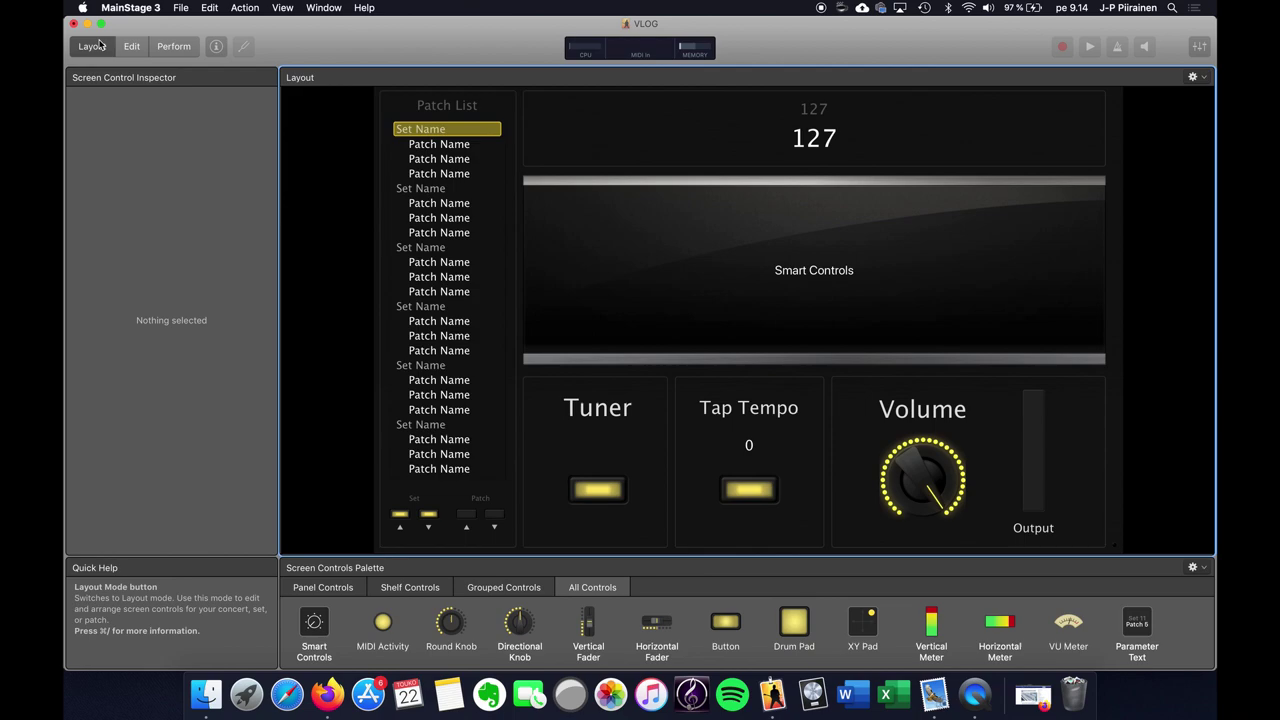
left_click(130, 48)
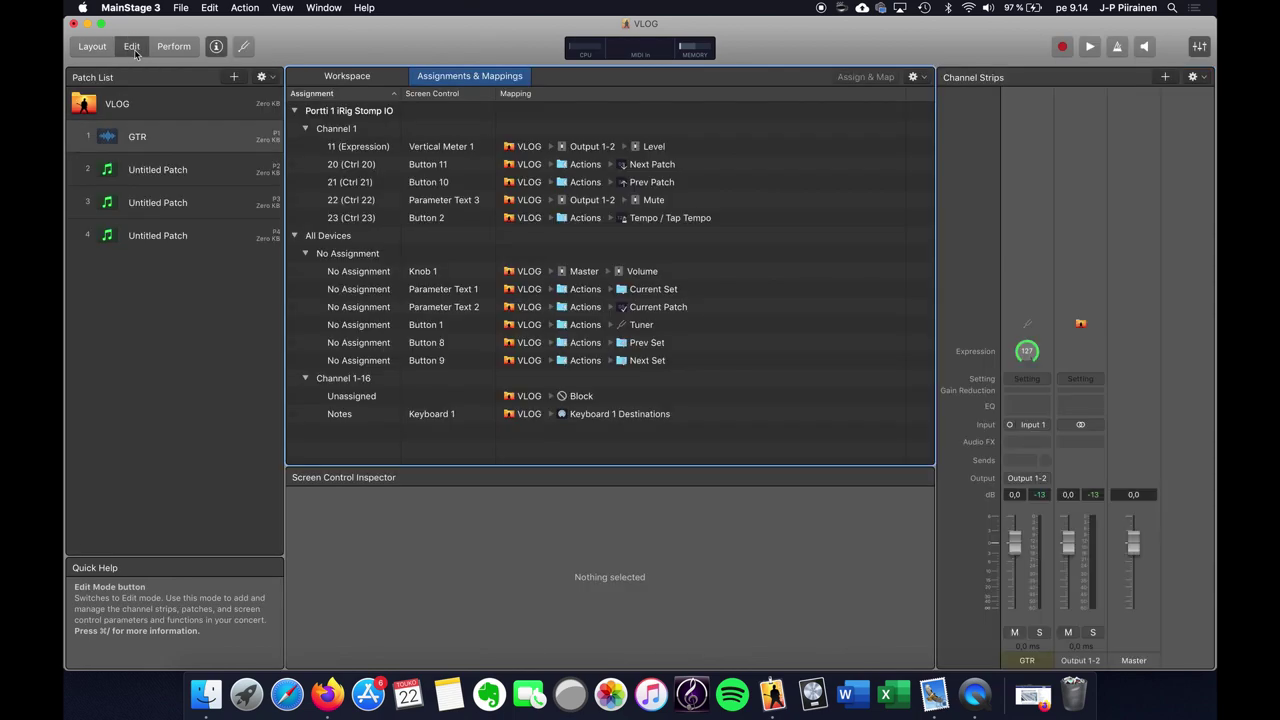
left_click(170, 48)
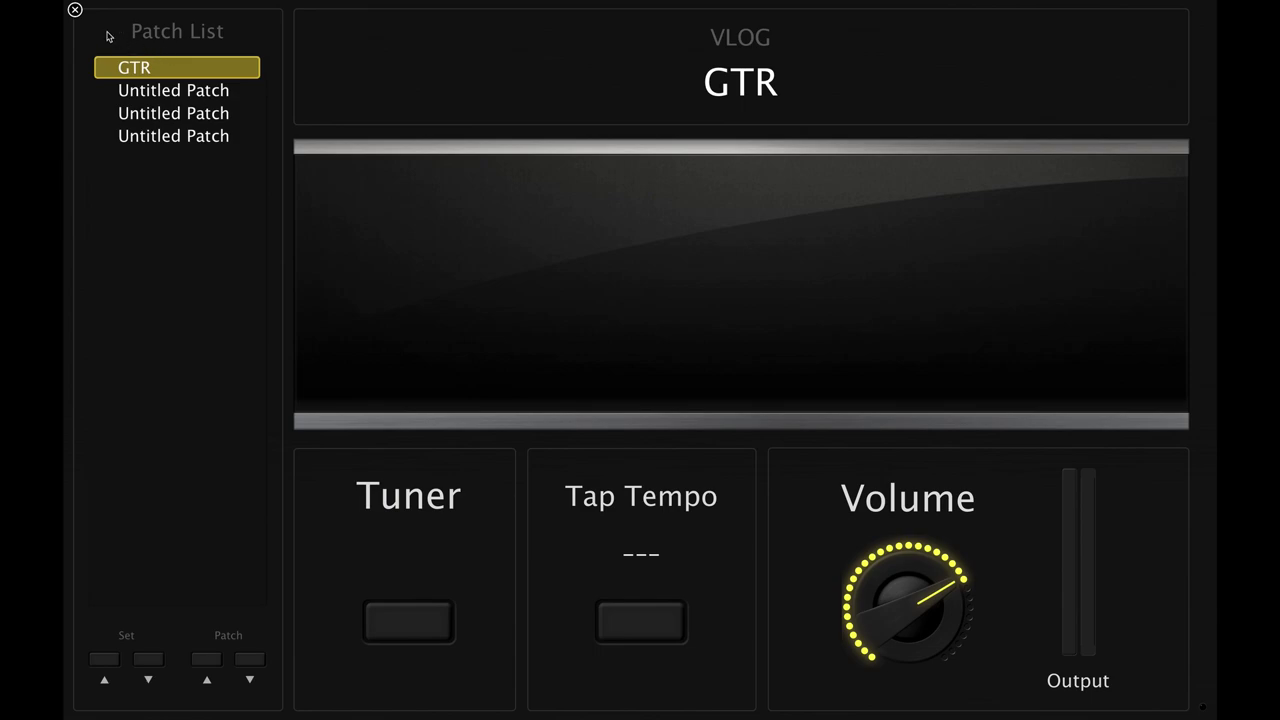
left_click(75, 10)
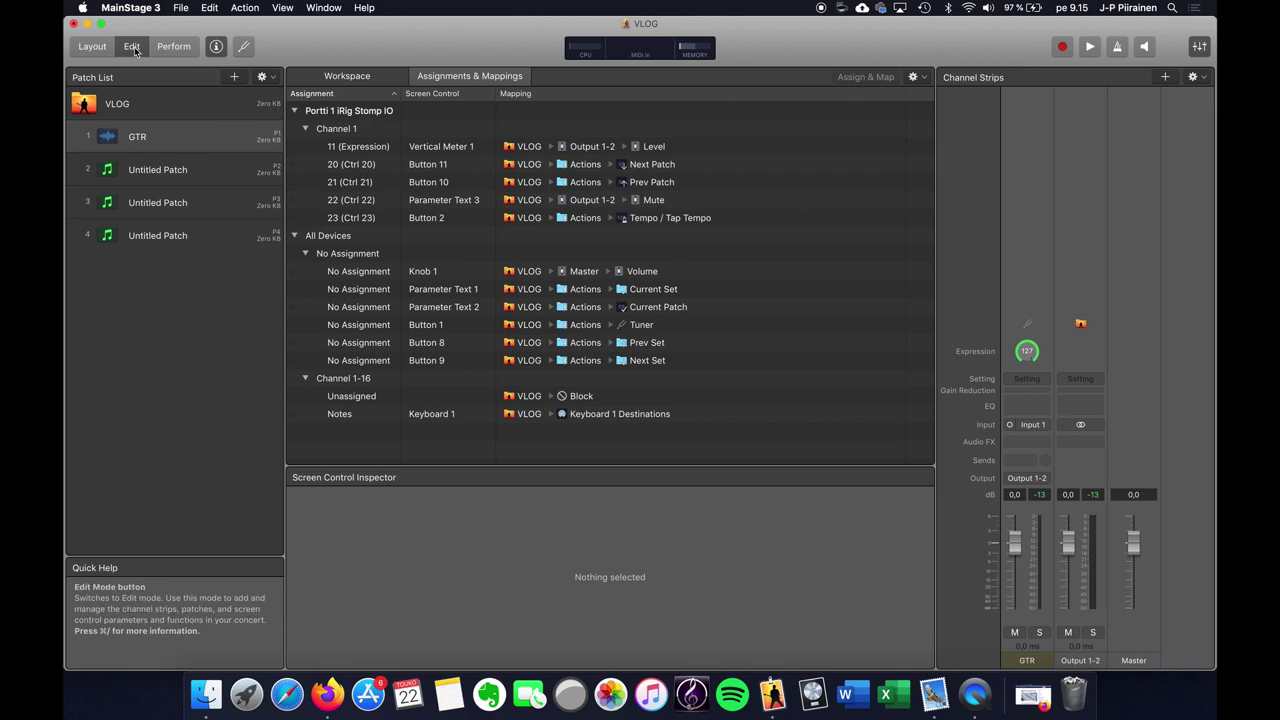
left_click(155, 49)
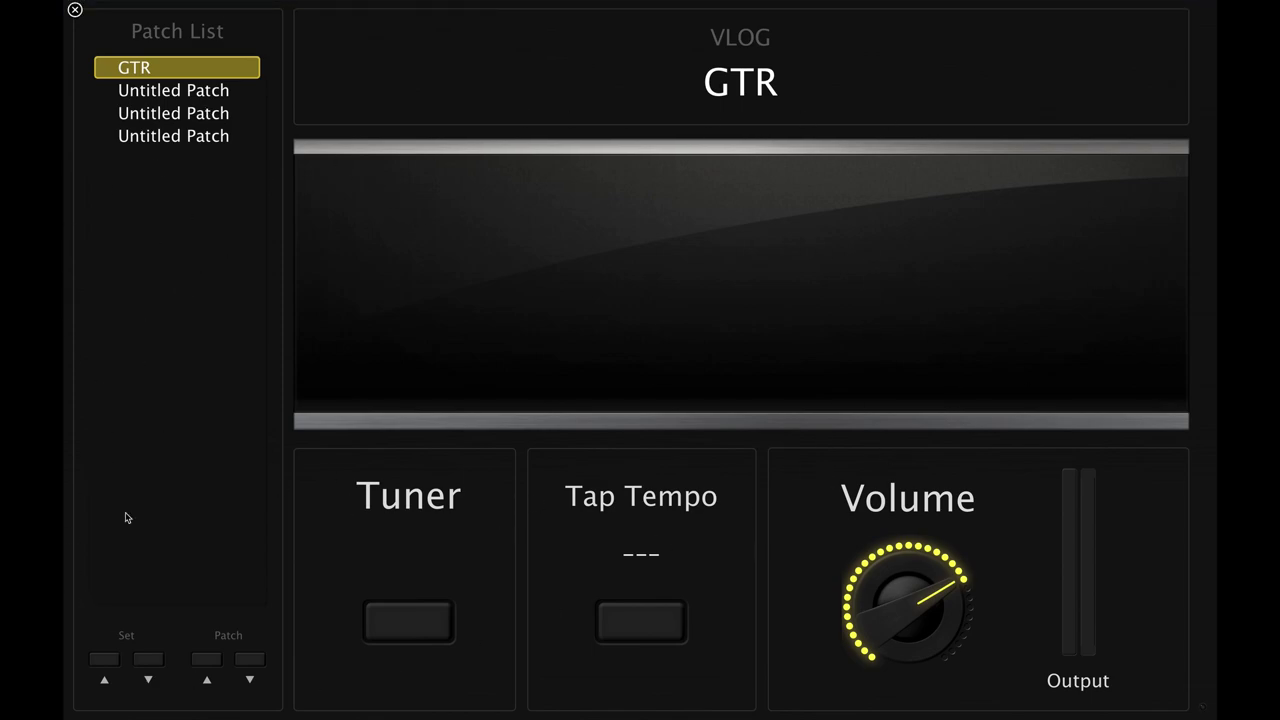
left_click(76, 11)
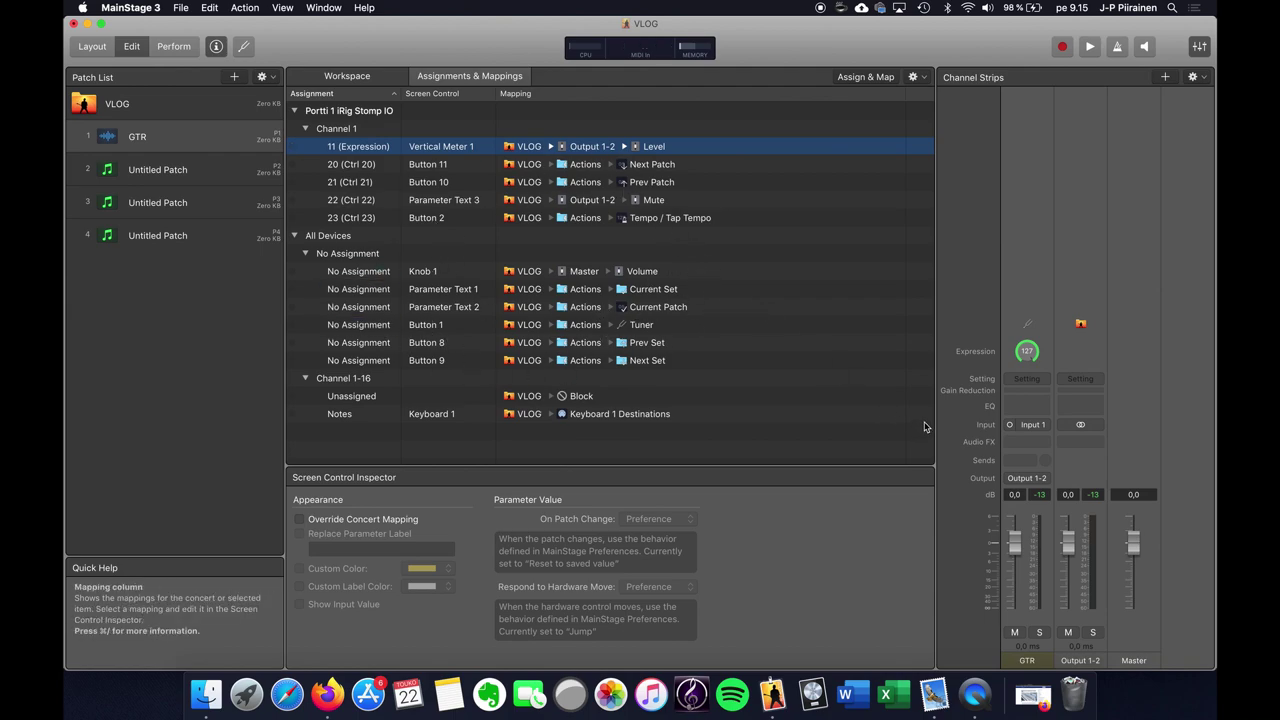
Step: Drag the Assignments & Mappings divider left to widen the Channel Strips area
left_click_drag(927, 416, 735, 417)
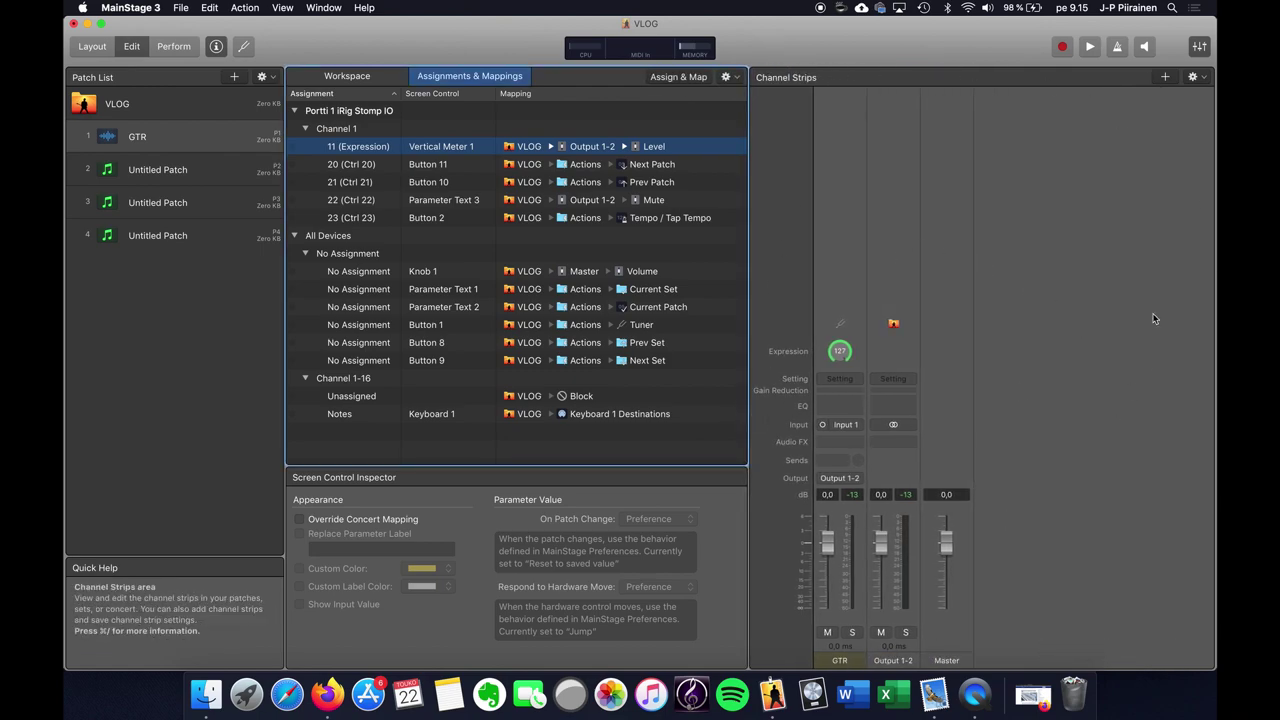